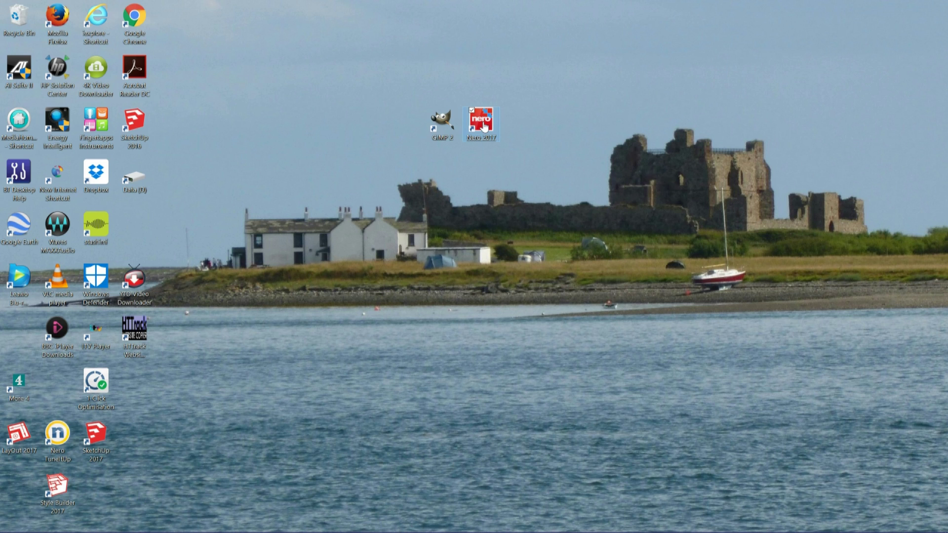
Launch Nero 2017 and start a Make Advanced Movie project in Nero Video.
double_click(481, 124)
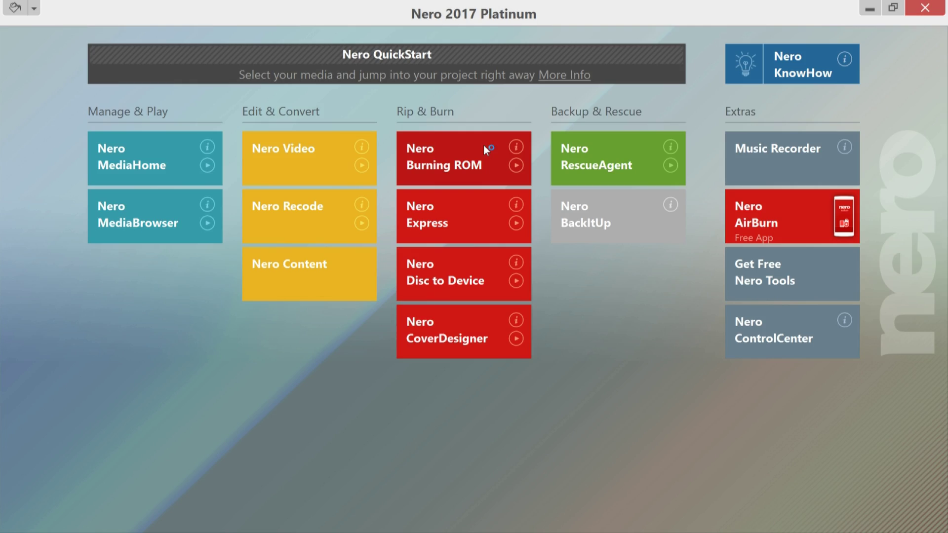
click(296, 160)
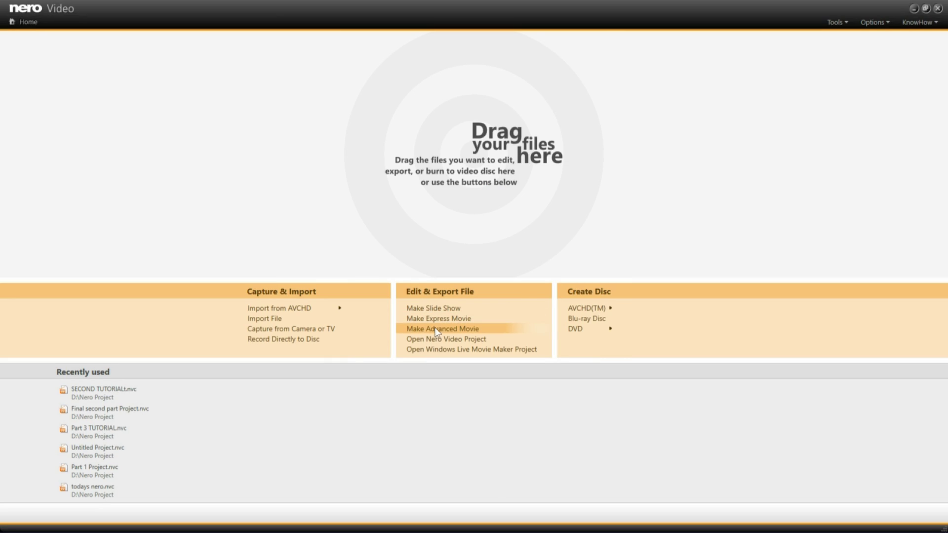
click(436, 328)
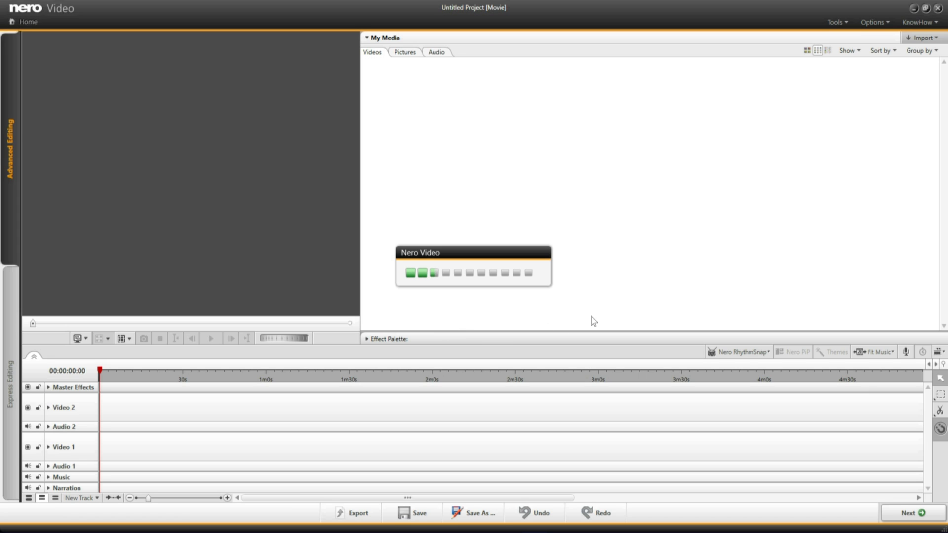
Import '2 another stage.png', 'another stage.png' and 'Painting 3 .mp4' into My Media.
click(936, 39)
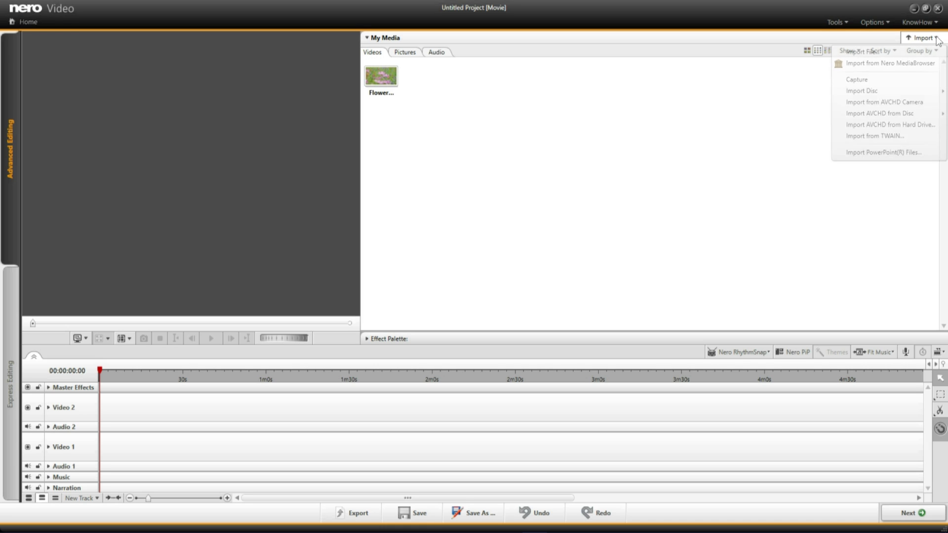
click(911, 52)
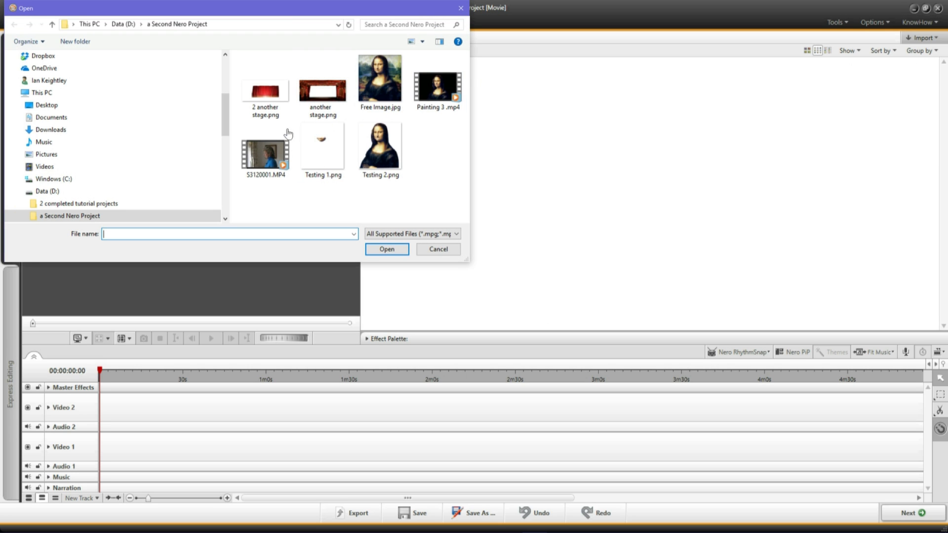
click(260, 96)
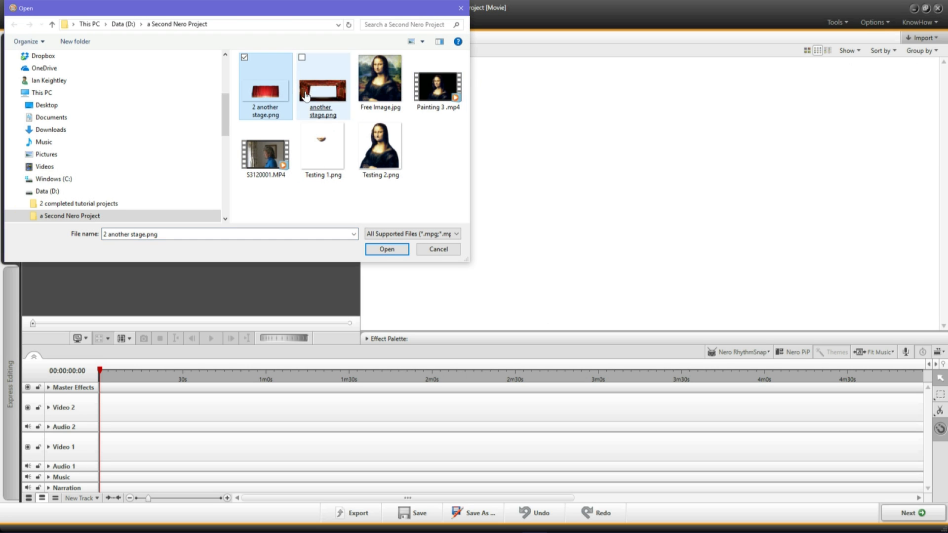
ctrl+click(305, 96)
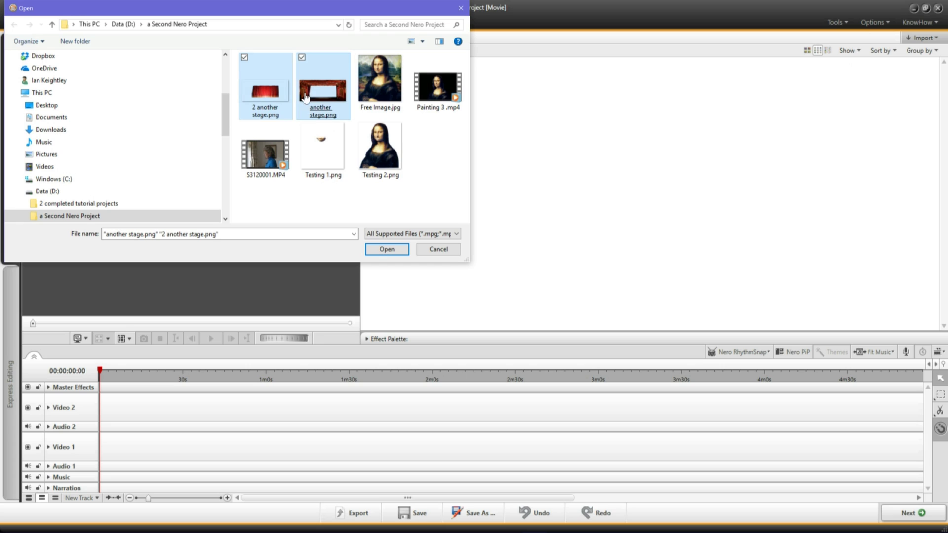
ctrl+click(431, 100)
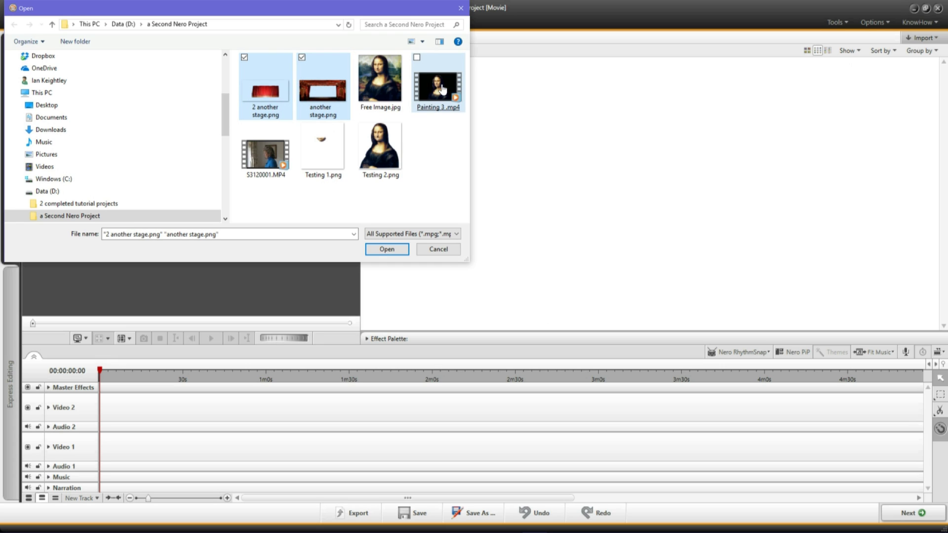
click(387, 249)
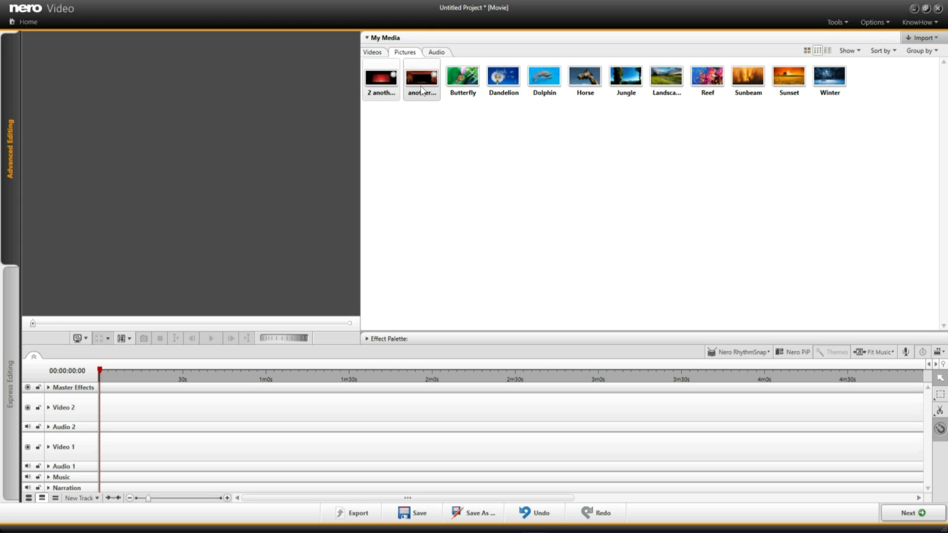
Place another stage.png on a new Video 3 track above 2 another stage.png, both at 0s.
drag(422, 91, 97, 403)
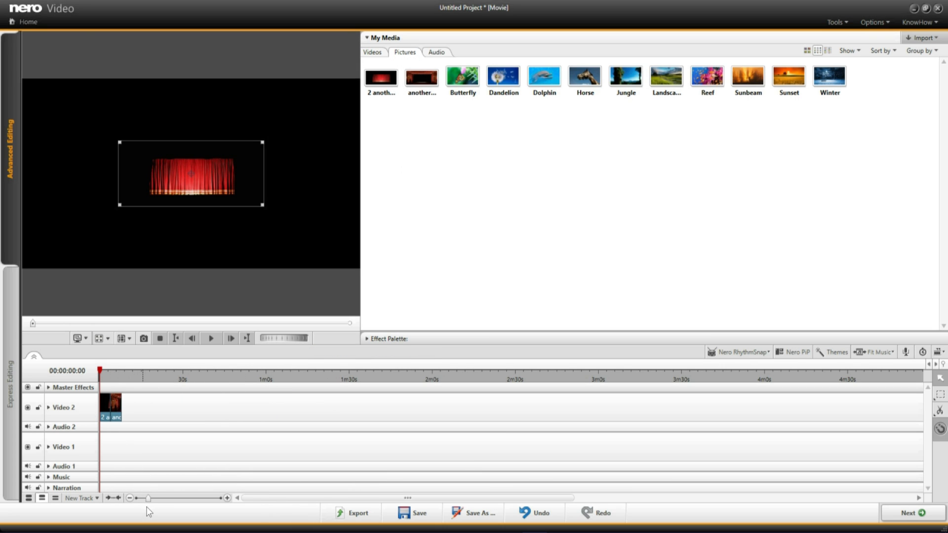
drag(148, 498, 181, 508)
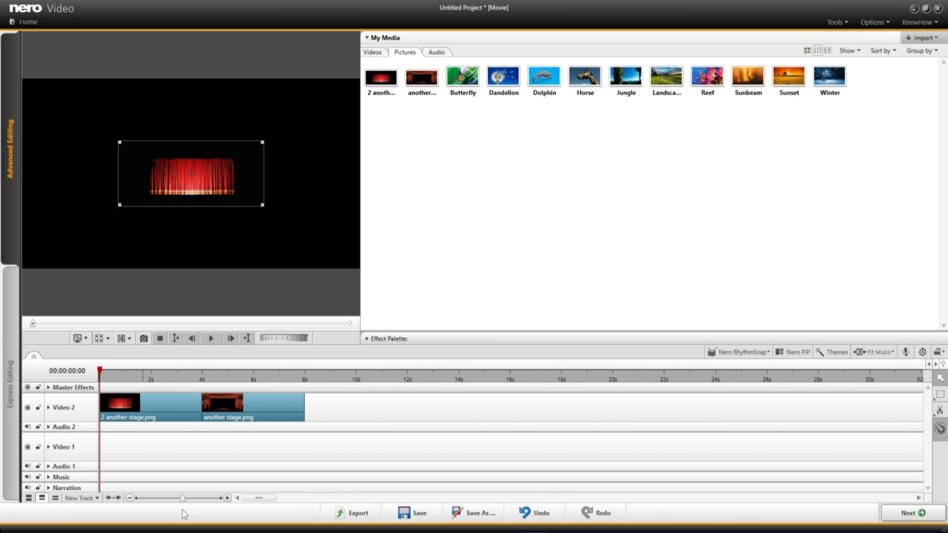
click(272, 407)
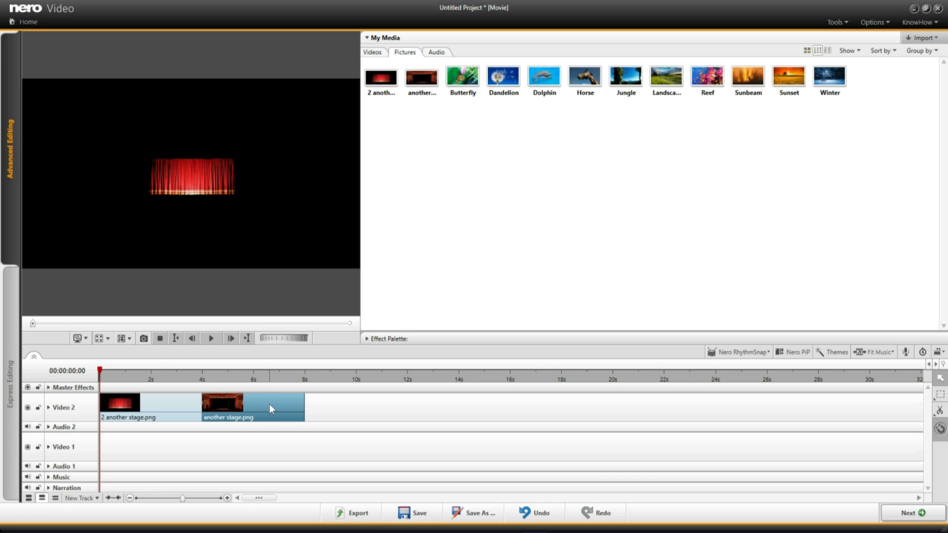
drag(268, 403, 271, 396)
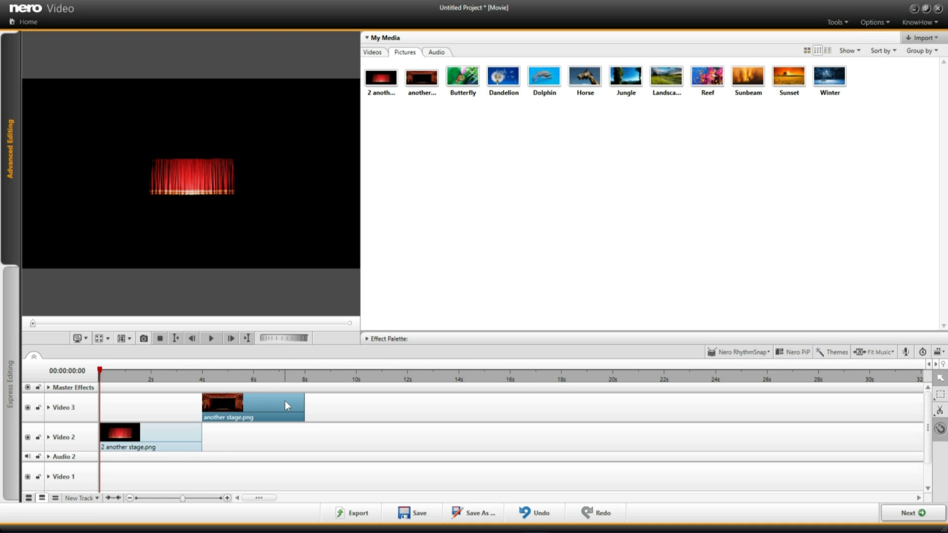
drag(285, 401, 167, 408)
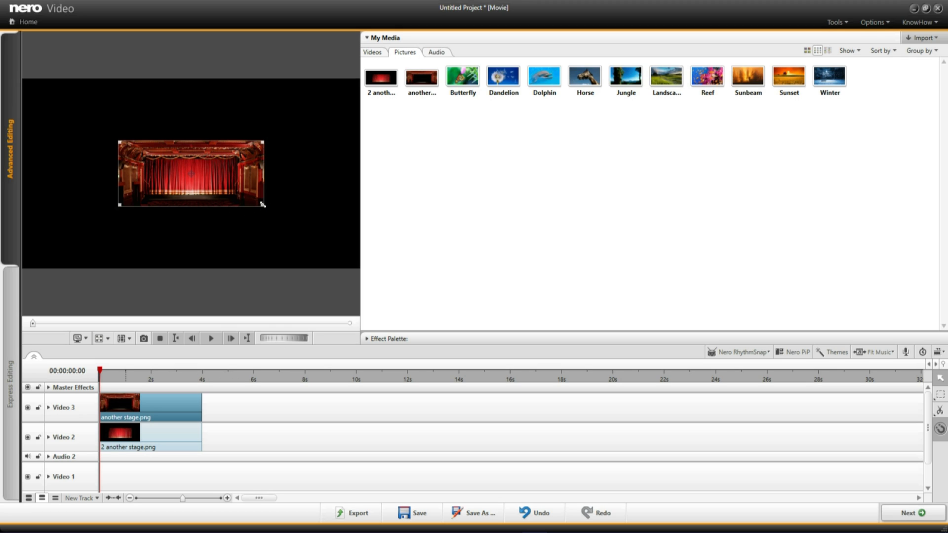
Enlarge both stage images in the preview so each fills the whole frame.
drag(262, 204, 314, 269)
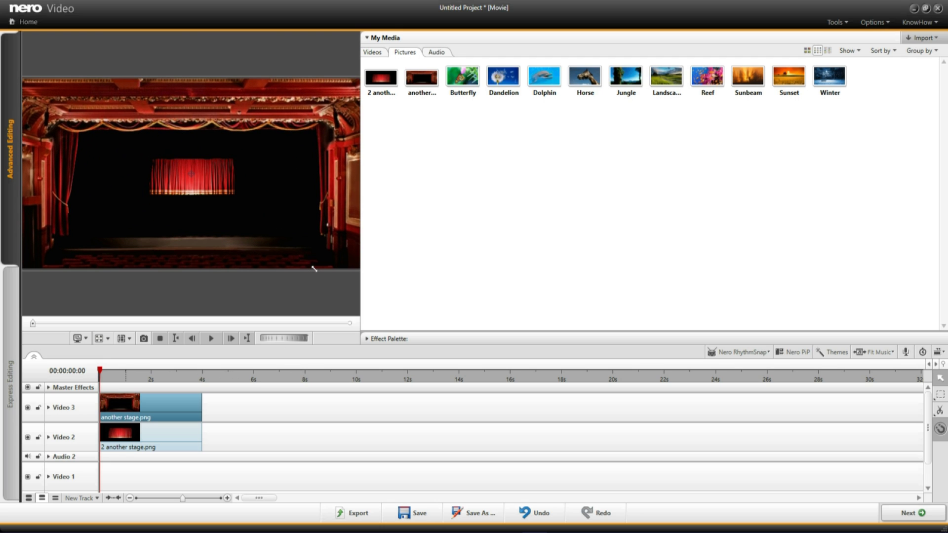
click(173, 440)
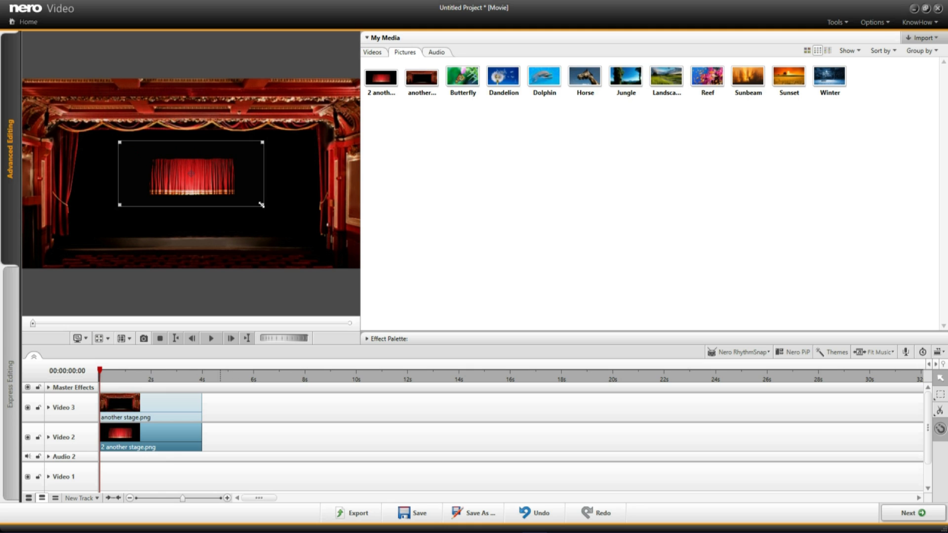
drag(263, 204, 292, 272)
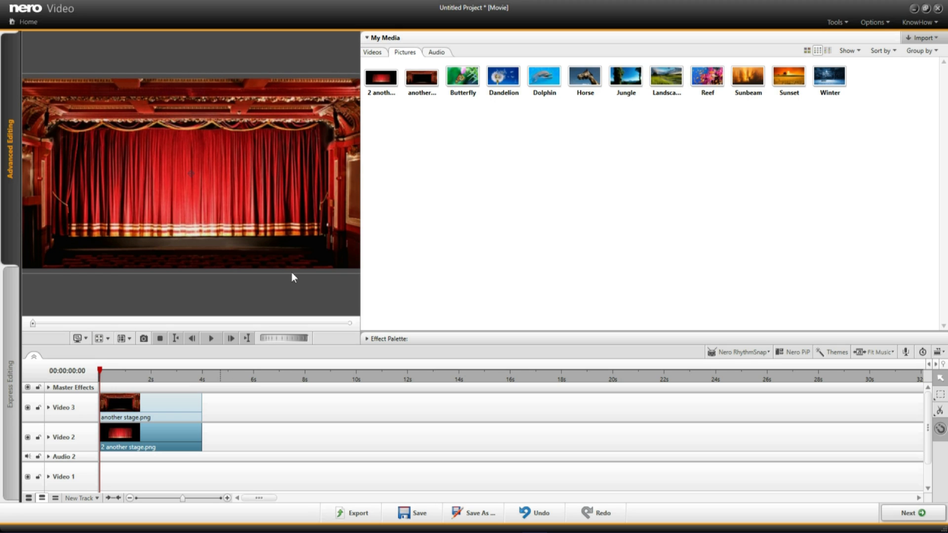
Put Painting 3 .mp4 on Video 1 at 7s and stretch both stage clips to about 22s.
click(373, 53)
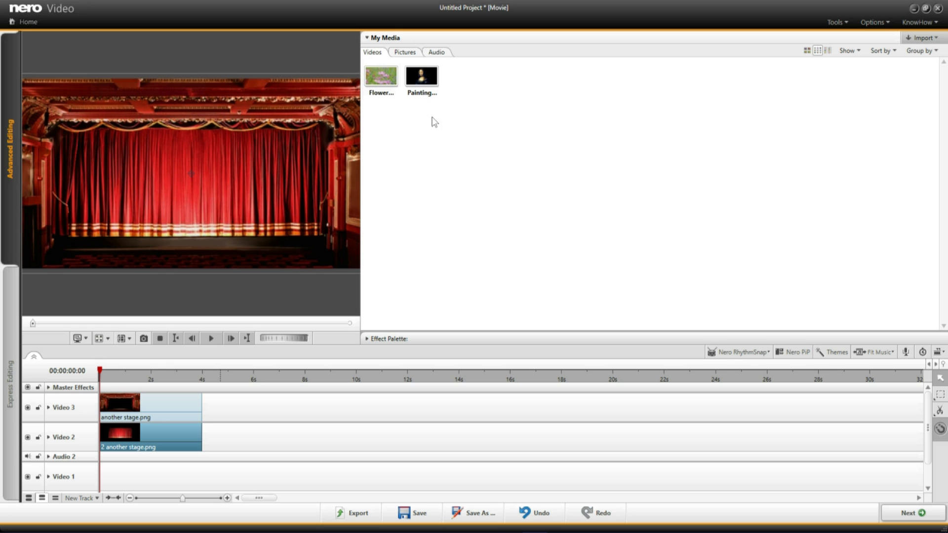
mouse_move(424, 81)
mouse_down()
mouse_move(377, 256)
mouse_move(302, 440)
mouse_move(245, 486)
mouse_move(220, 482)
mouse_move(275, 483)
mouse_move(280, 446)
mouse_up()
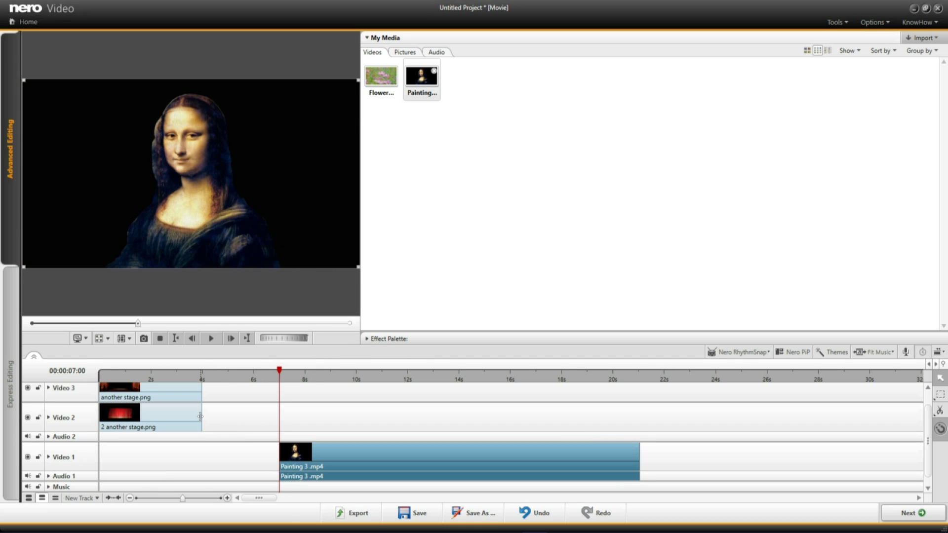
mouse_move(201, 416)
mouse_down()
mouse_move(419, 412)
mouse_move(671, 429)
mouse_up()
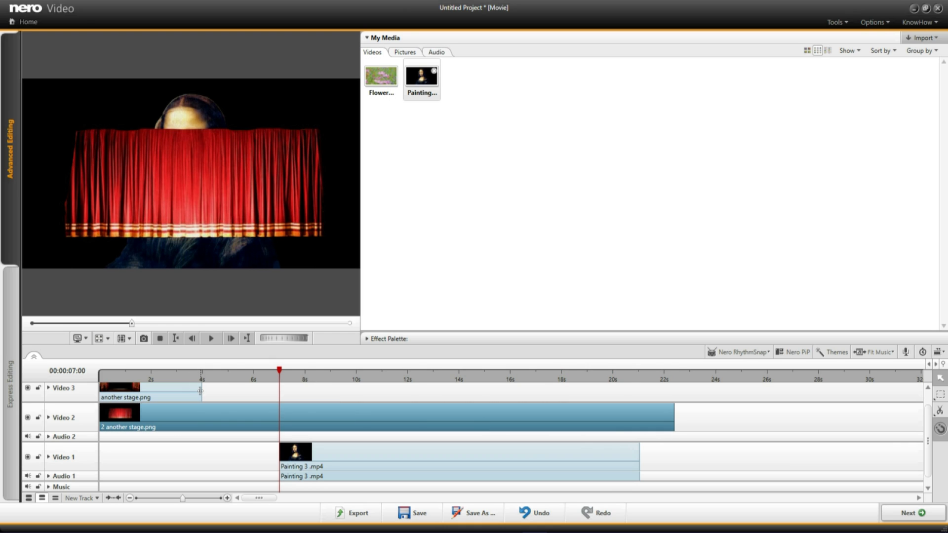
drag(201, 391, 294, 392)
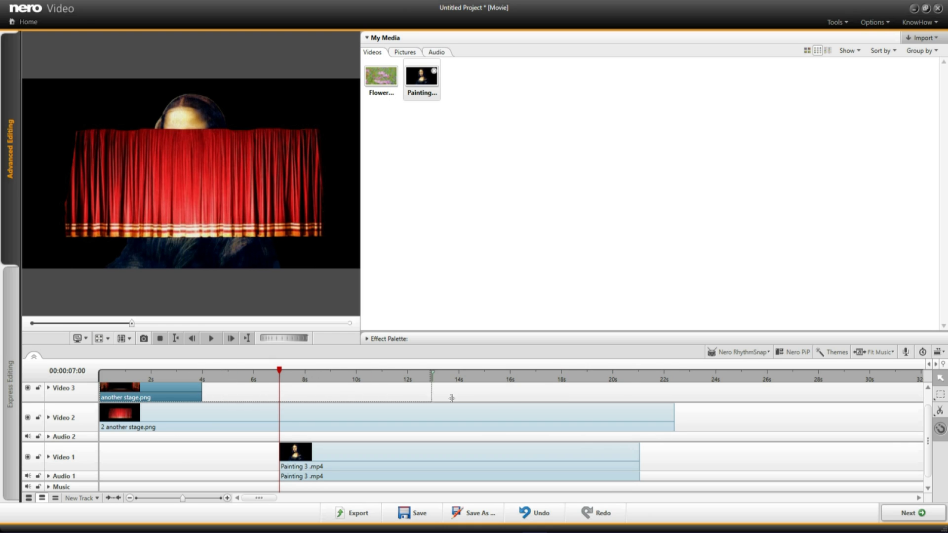
drag(451, 398, 674, 416)
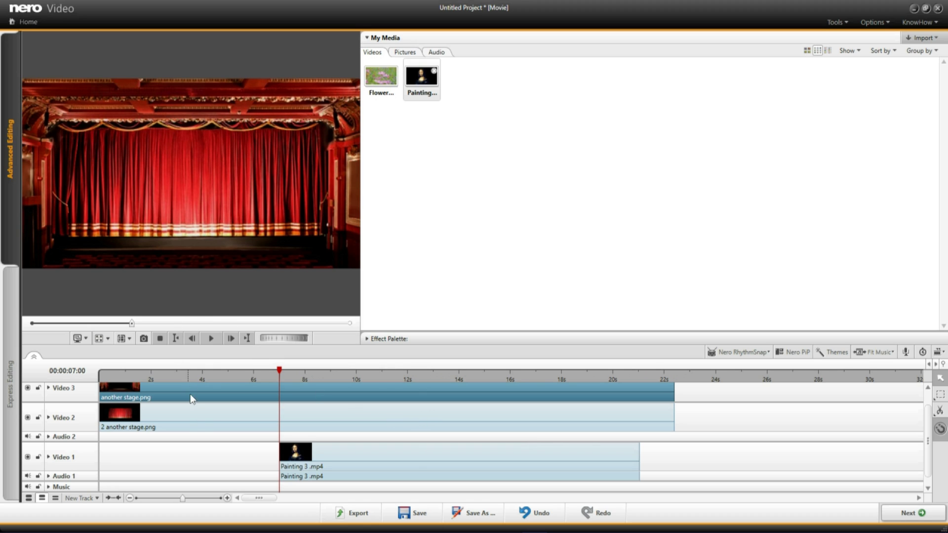
click(214, 420)
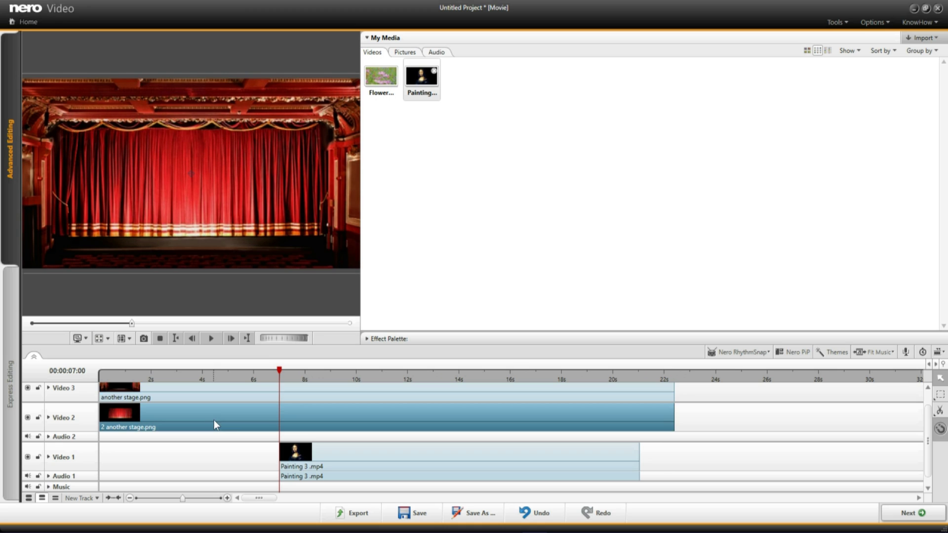
Enable Position keyframes for the 2 another stage.png curtain clip, starting at X 960, Y 540.
click(366, 340)
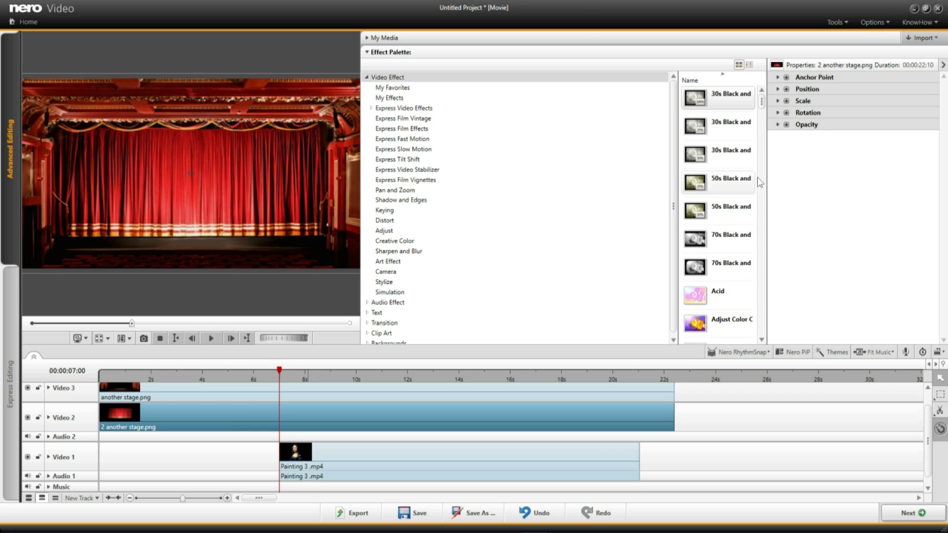
click(777, 89)
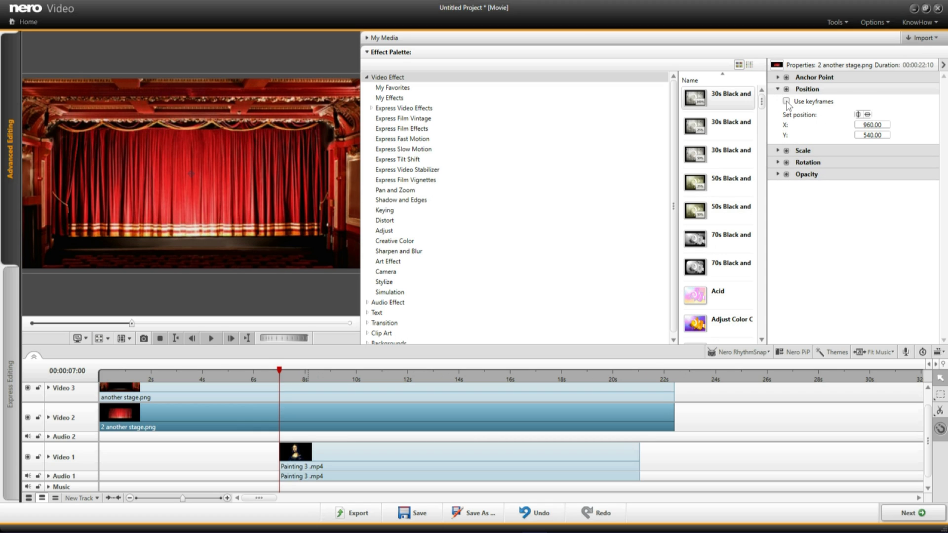
click(786, 101)
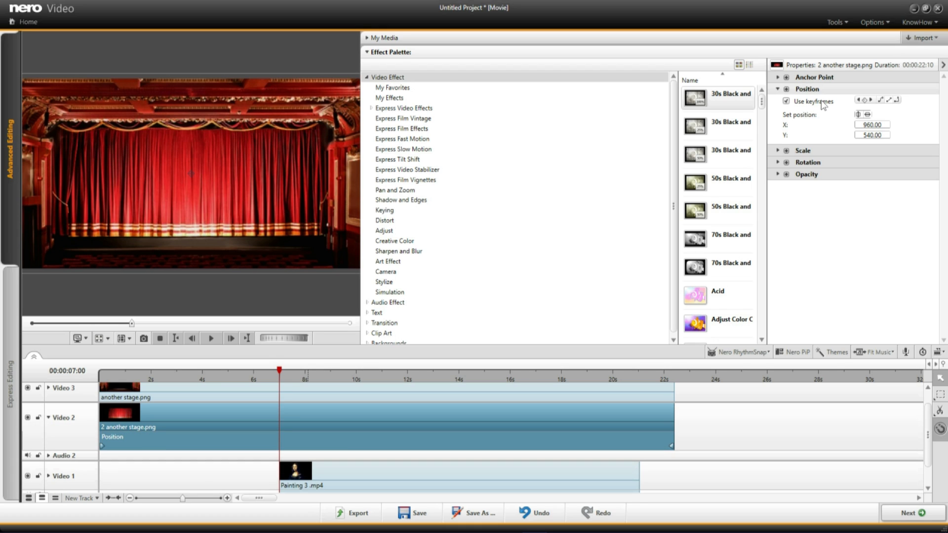
click(884, 100)
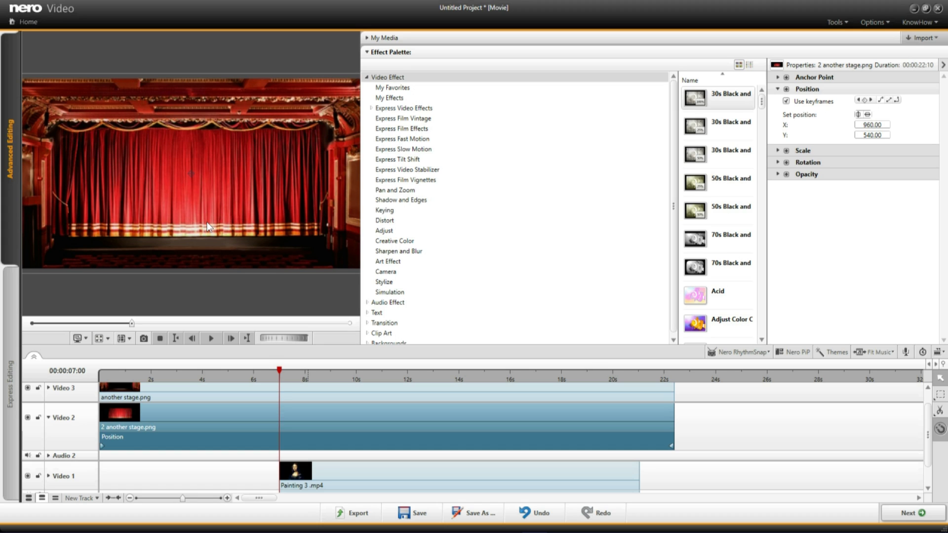
At 7 seconds, raise the curtain to Y -130.11 and play back to check the rise.
drag(207, 221, 210, 104)
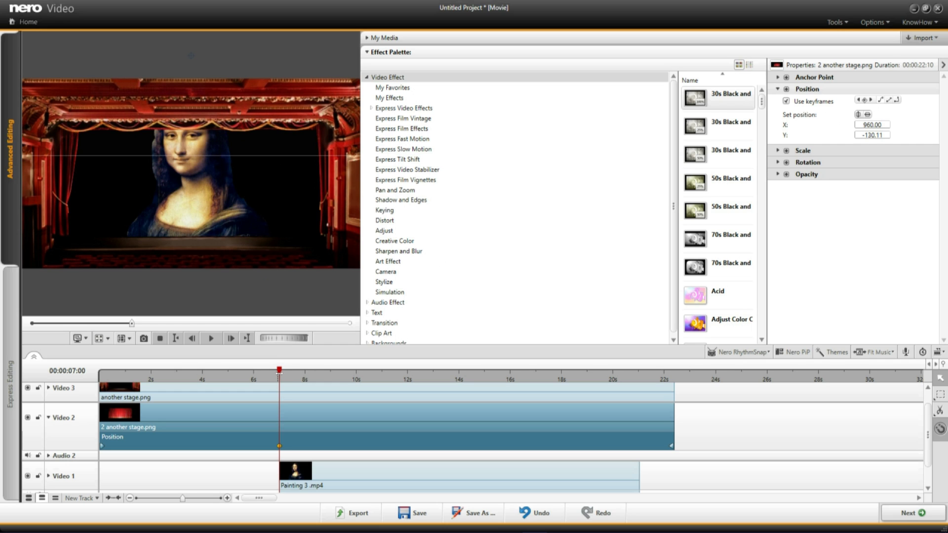
drag(279, 370, 275, 436)
click(211, 339)
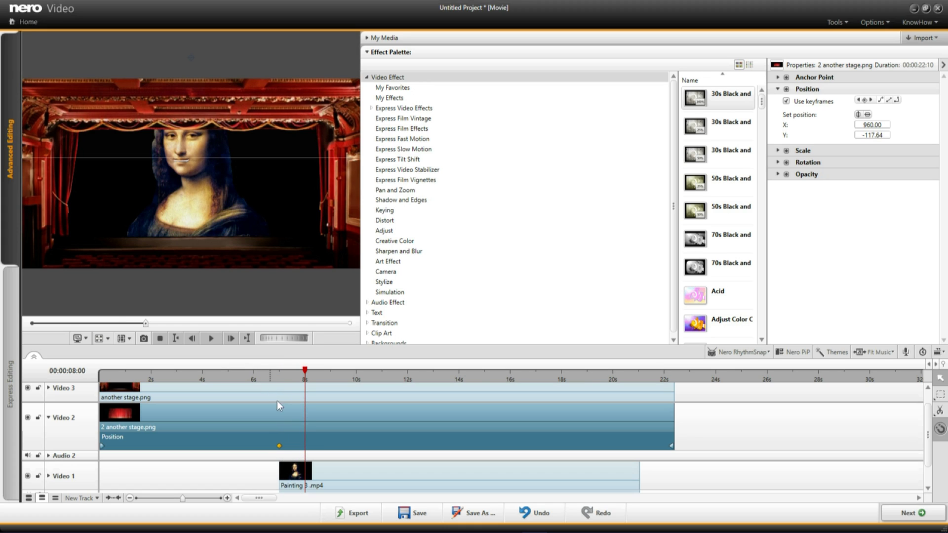
drag(304, 369, 266, 410)
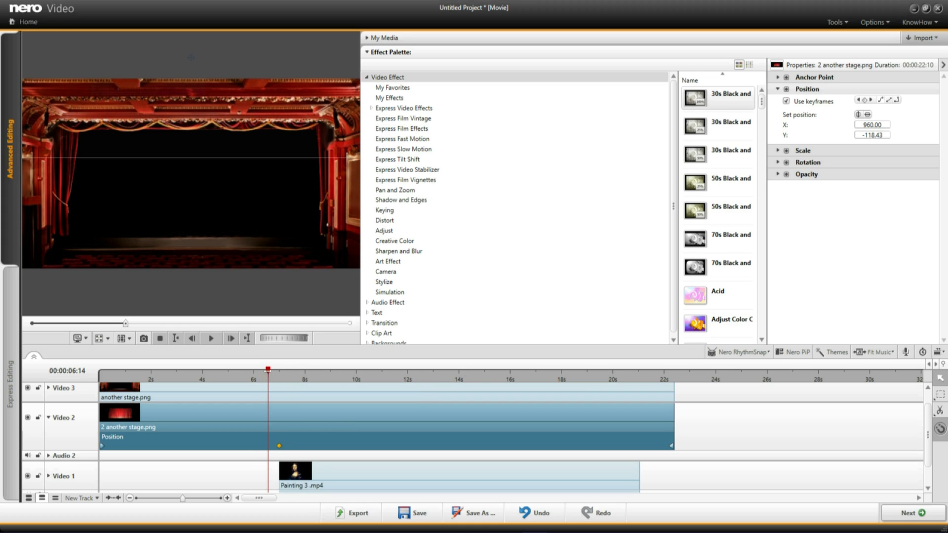
drag(268, 369, 274, 378)
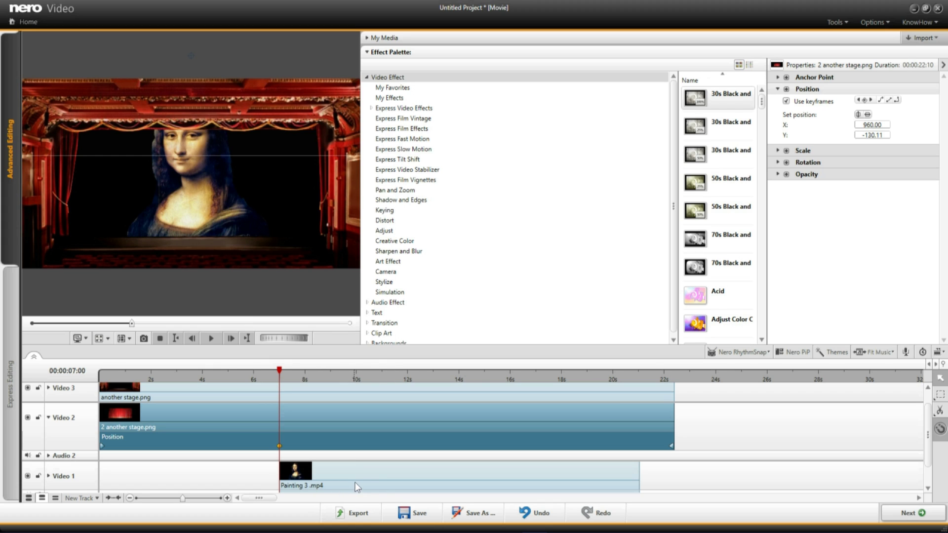
click(388, 489)
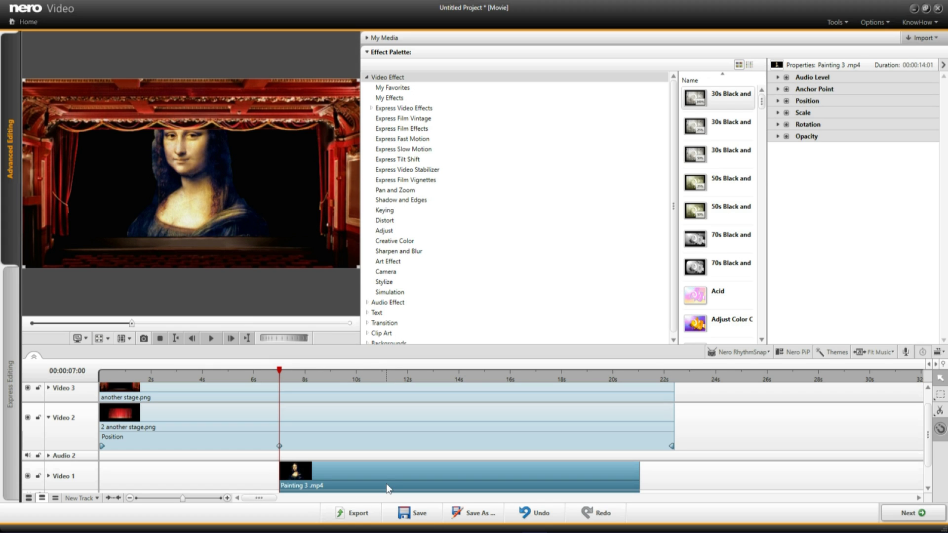
Scale Painting 3 .mp4 to 30 both ways and nudge it down onto the stage.
click(777, 113)
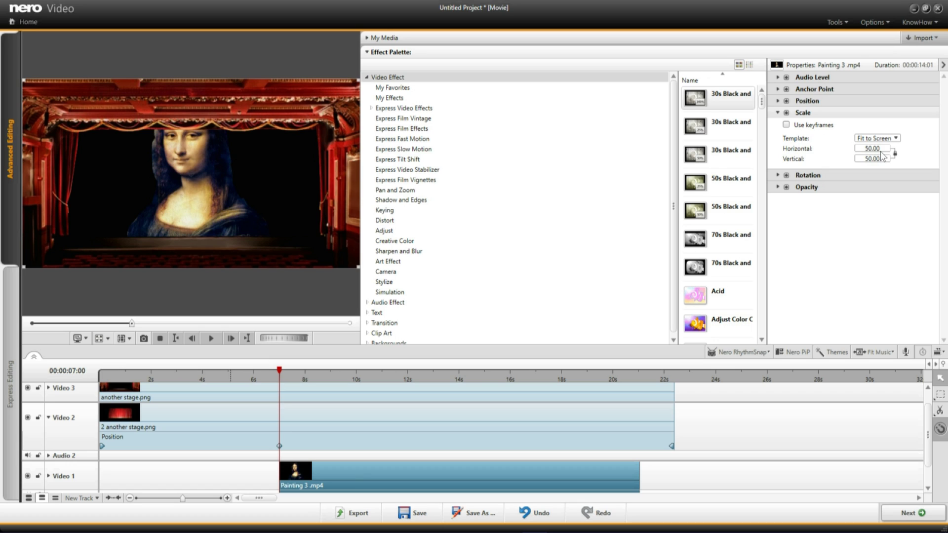
double_click(881, 151)
key(BackSpace)
text(30)
click(907, 152)
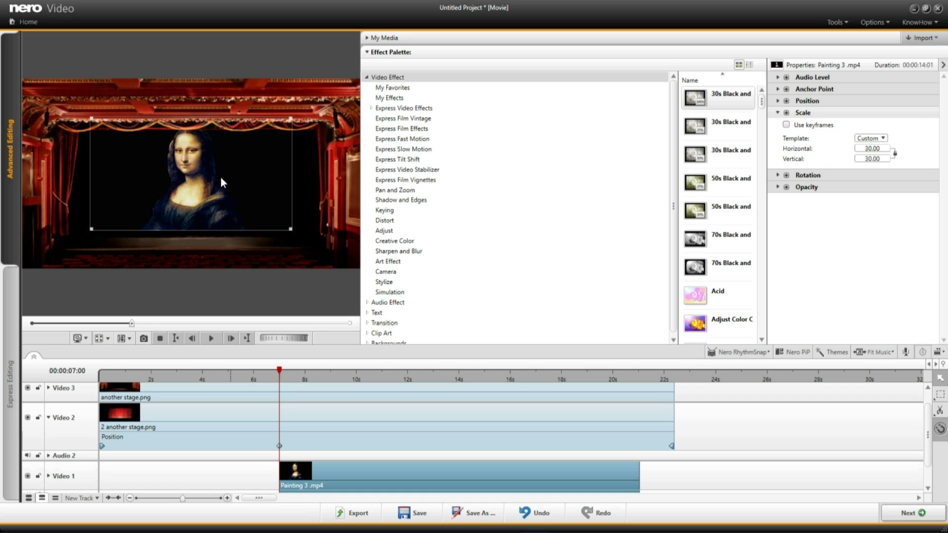
drag(220, 173, 221, 181)
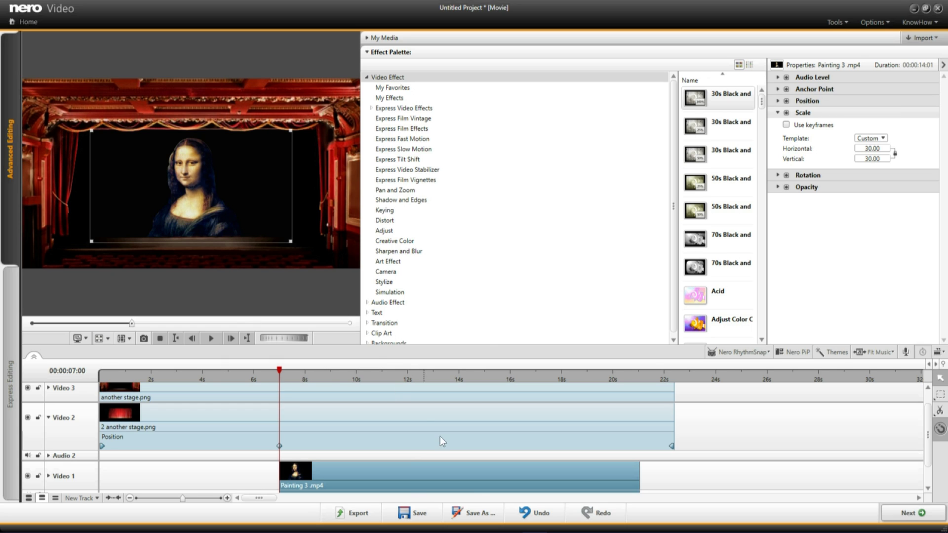
Shift Painting 3 .mp4 to start near 23s and snapshot its first frame.
mouse_move(356, 478)
mouse_down()
mouse_move(620, 484)
mouse_move(762, 475)
mouse_up()
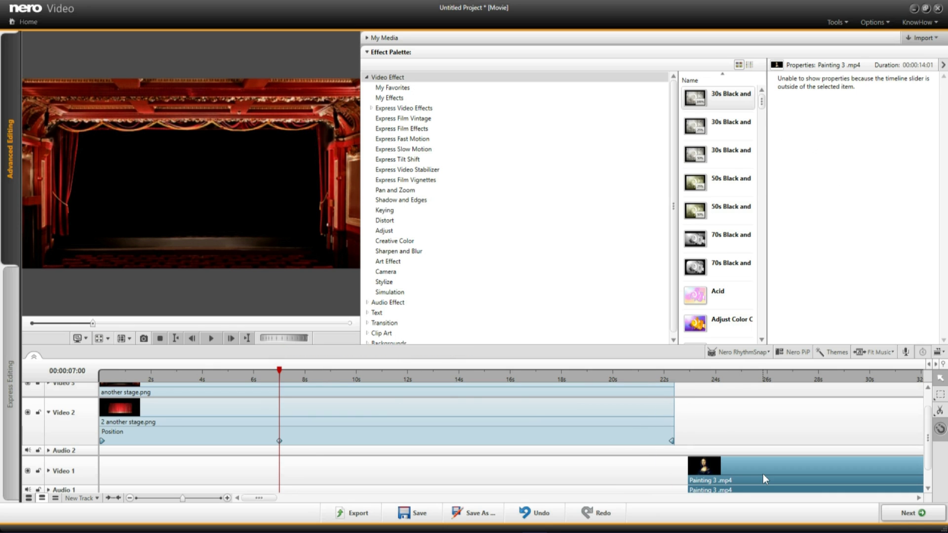
click(662, 440)
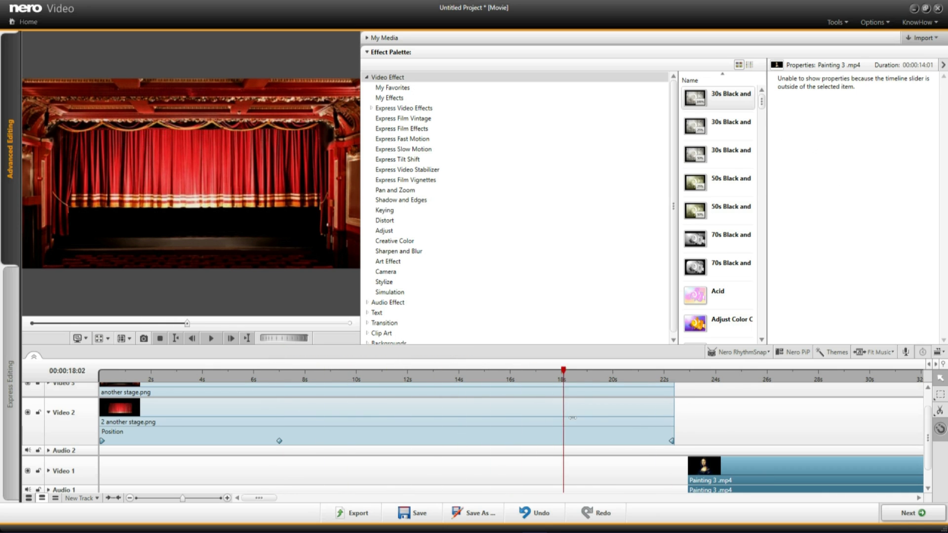
click(686, 451)
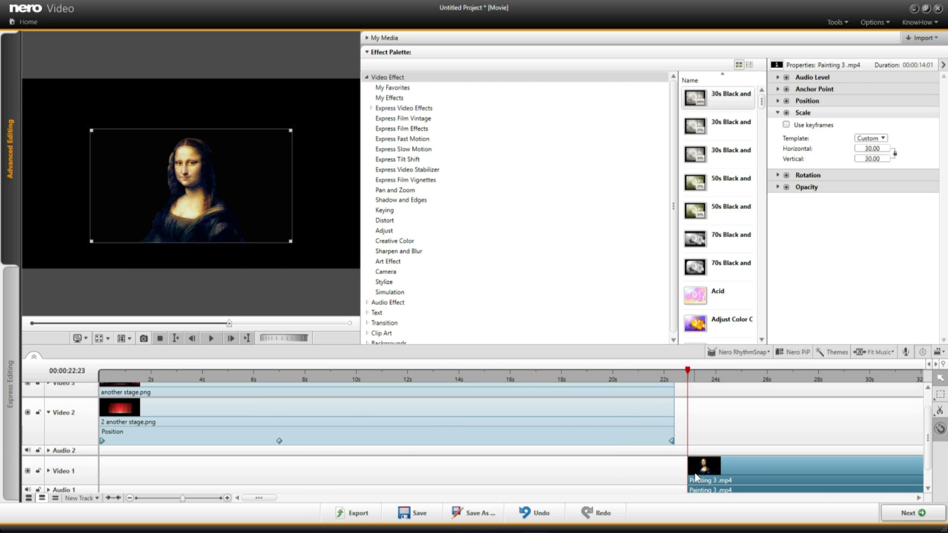
click(143, 339)
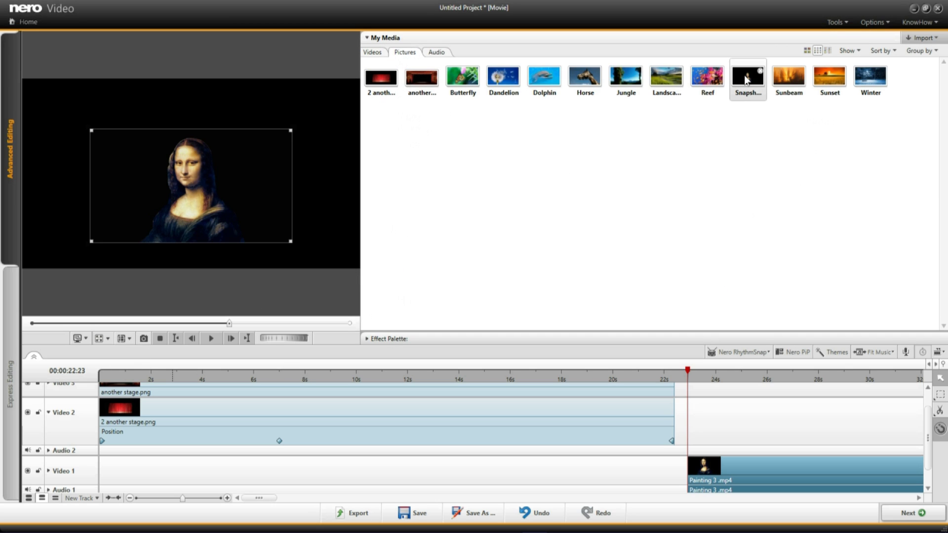
Place Snapshot000023.png at Video 1's start, return Painting 3 to 7s, and stretch the still to meet it.
drag(747, 81, 98, 476)
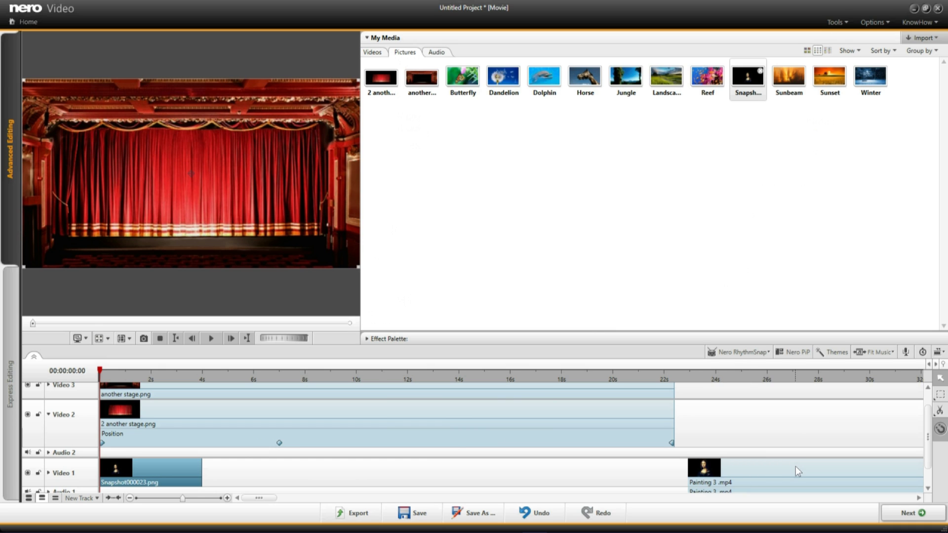
drag(795, 466, 384, 490)
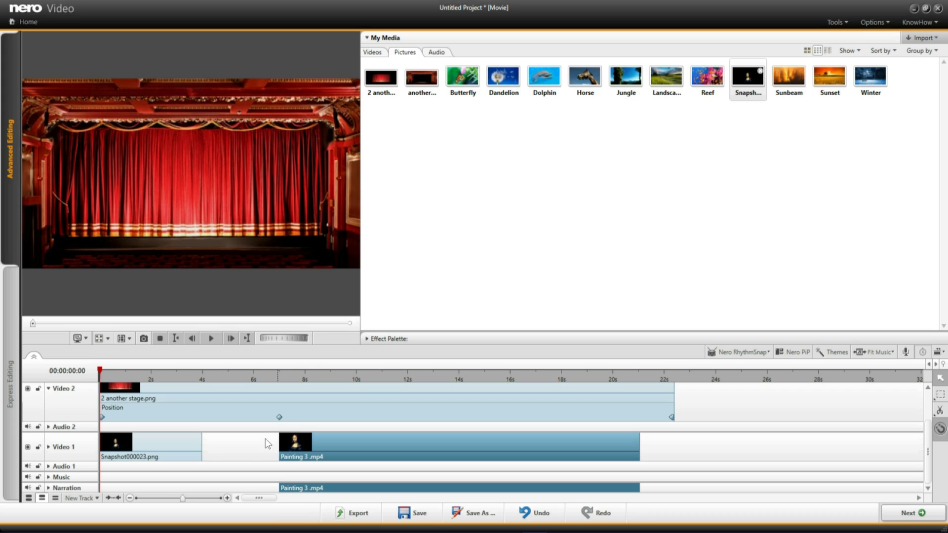
click(201, 449)
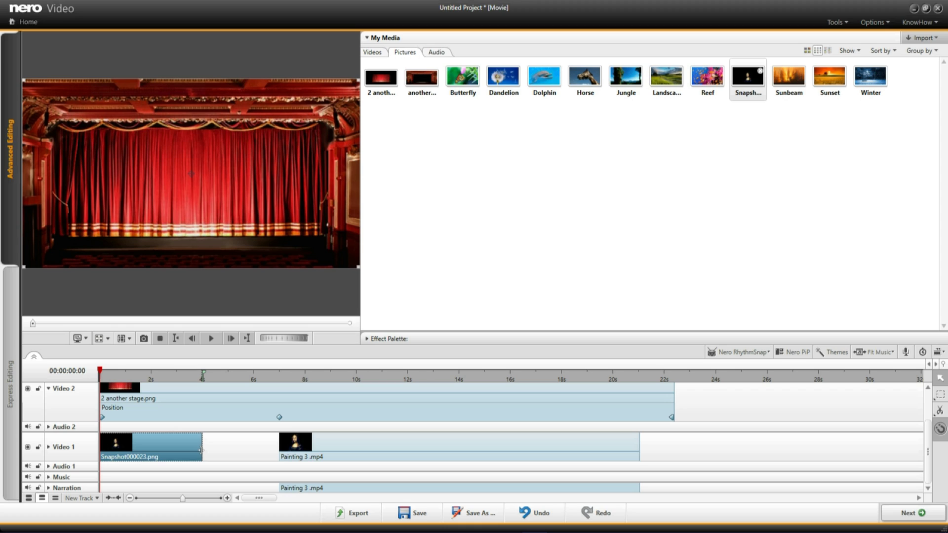
drag(201, 450, 278, 464)
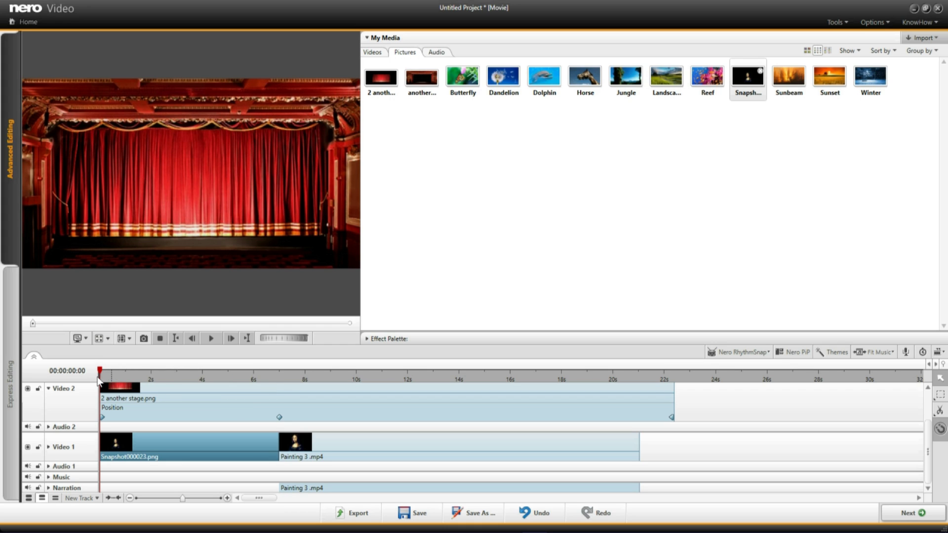
drag(100, 370, 337, 469)
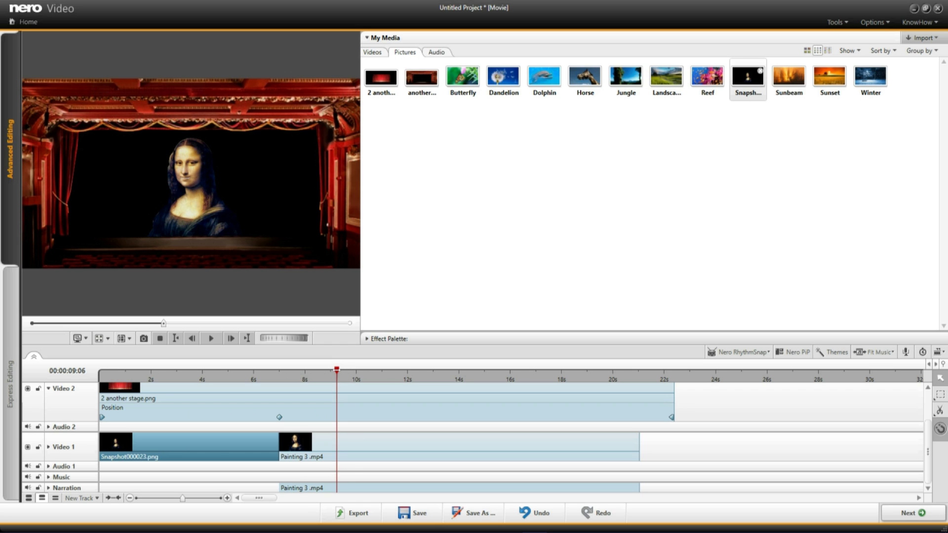
click(257, 409)
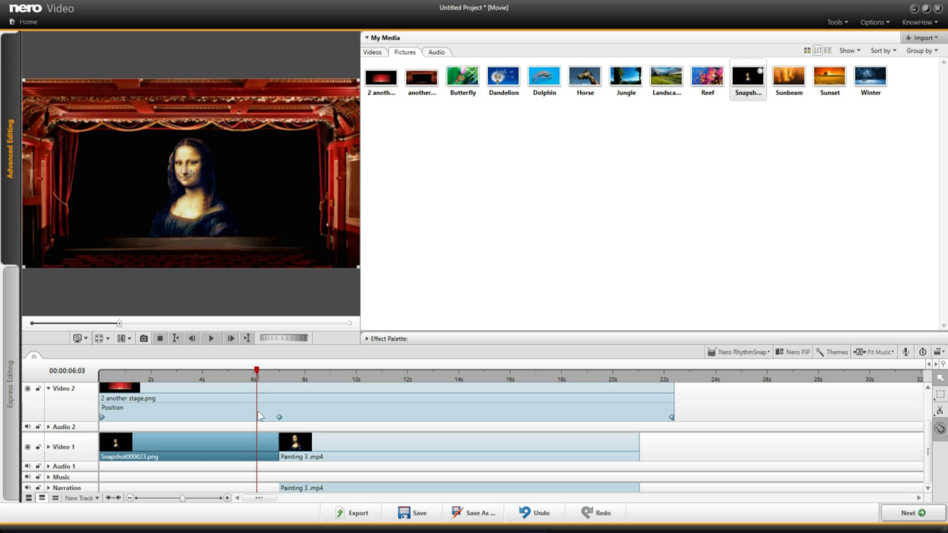
Copy the snapshot clip and paste it on Video 1 at about 21s, after Painting 3.
right_click(204, 444)
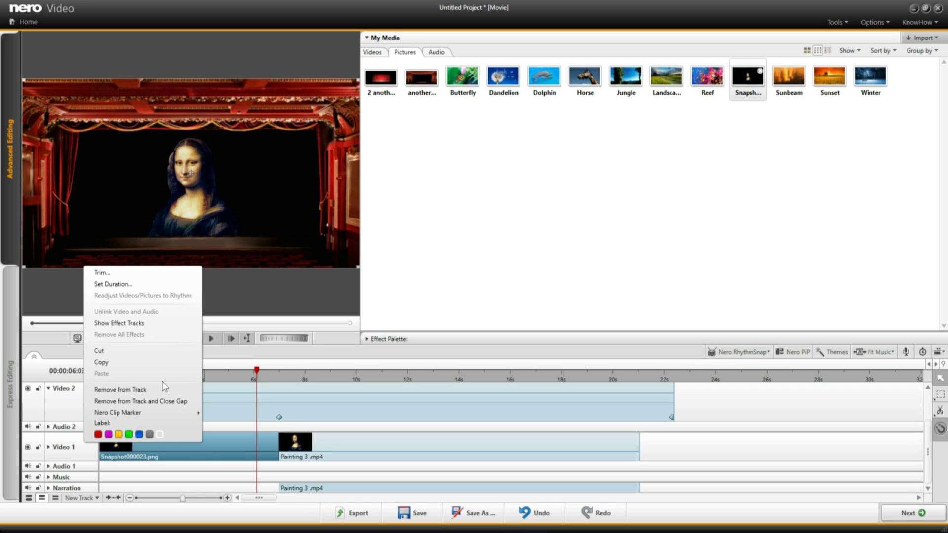
click(151, 363)
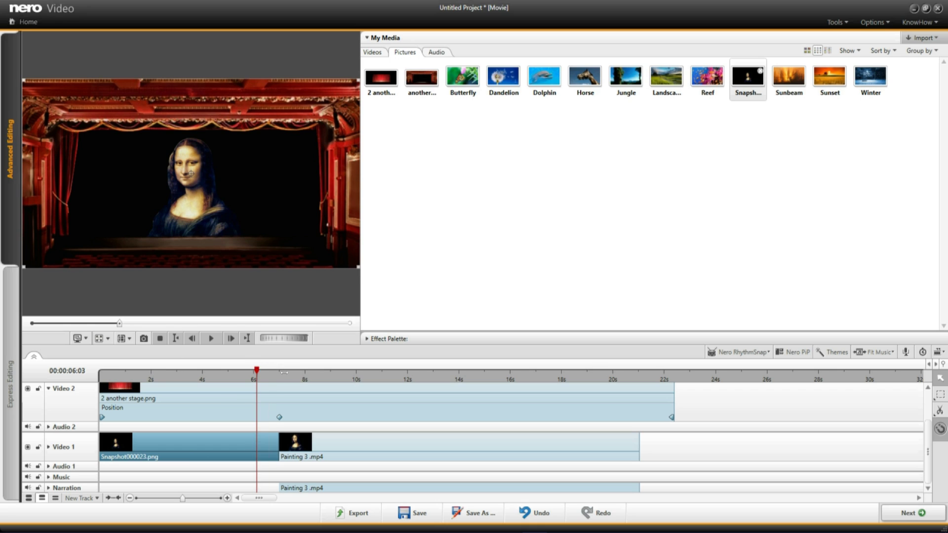
drag(283, 372, 639, 427)
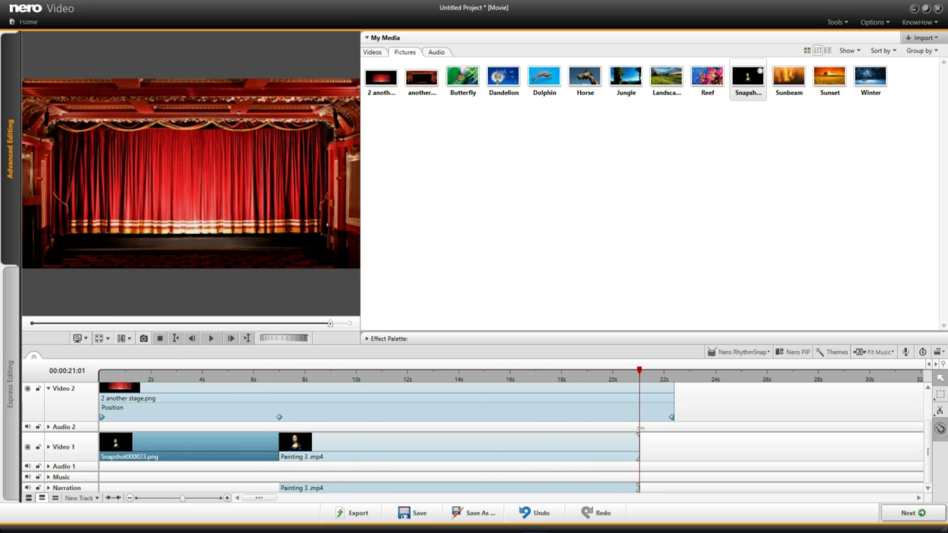
right_click(671, 447)
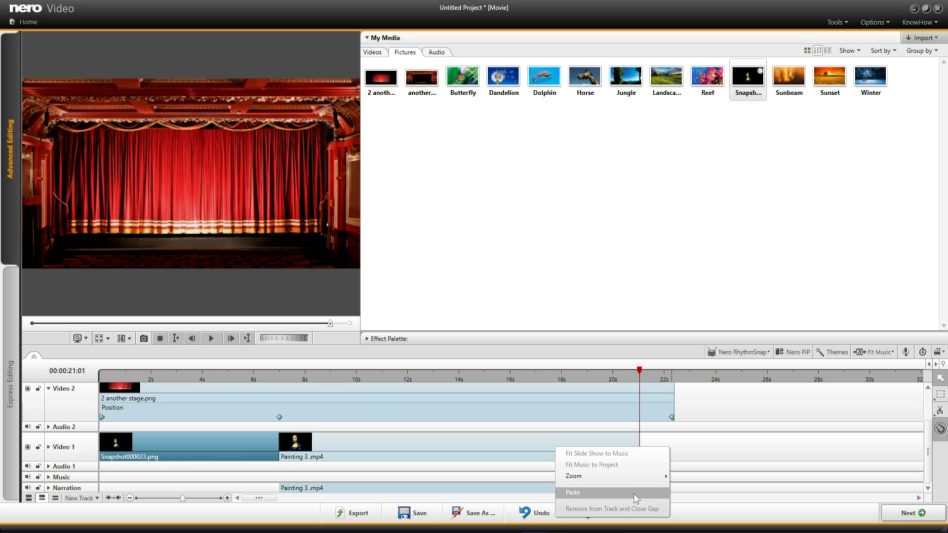
click(573, 492)
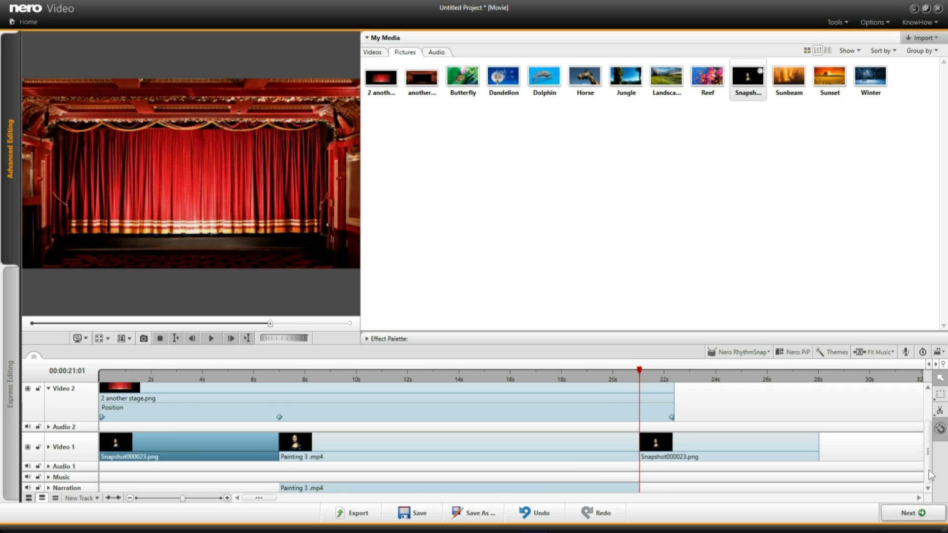
scroll(783, 447, up, 3)
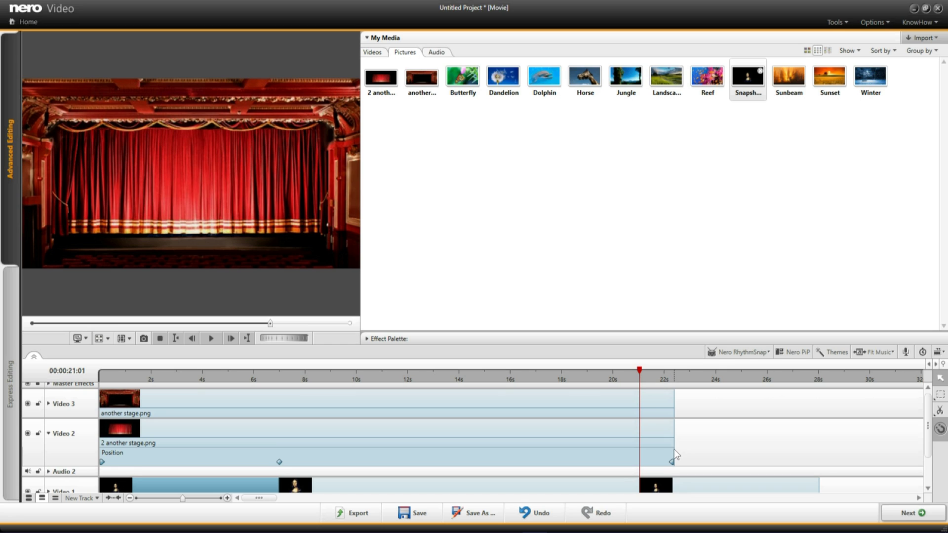
Stretch '2 another stage.png' to 28 s and move 'another stage.png' on Video 3 to end at 28 s.
drag(673, 445, 818, 477)
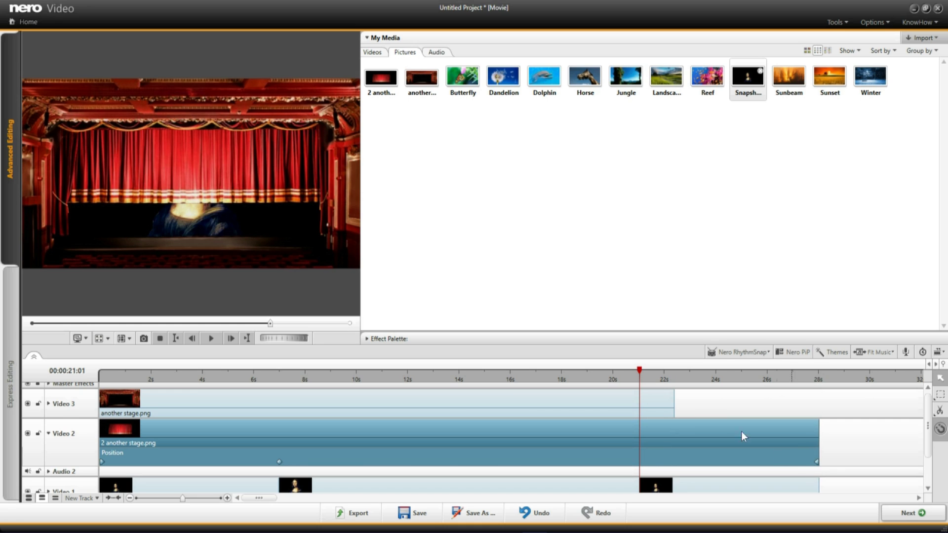
click(674, 410)
drag(675, 415, 820, 418)
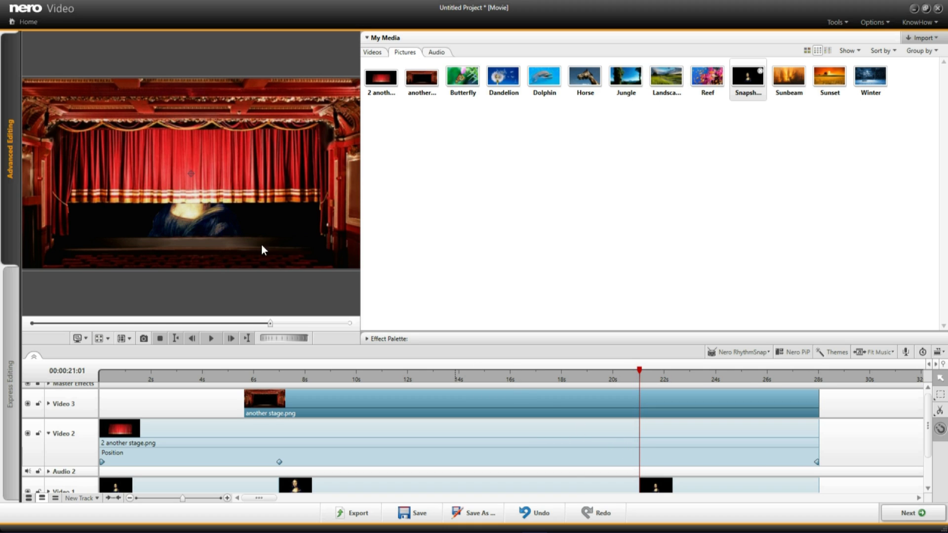
Raise the curtain image at 21 s to add a Position keyframe, preview the animation, then rewind.
click(454, 438)
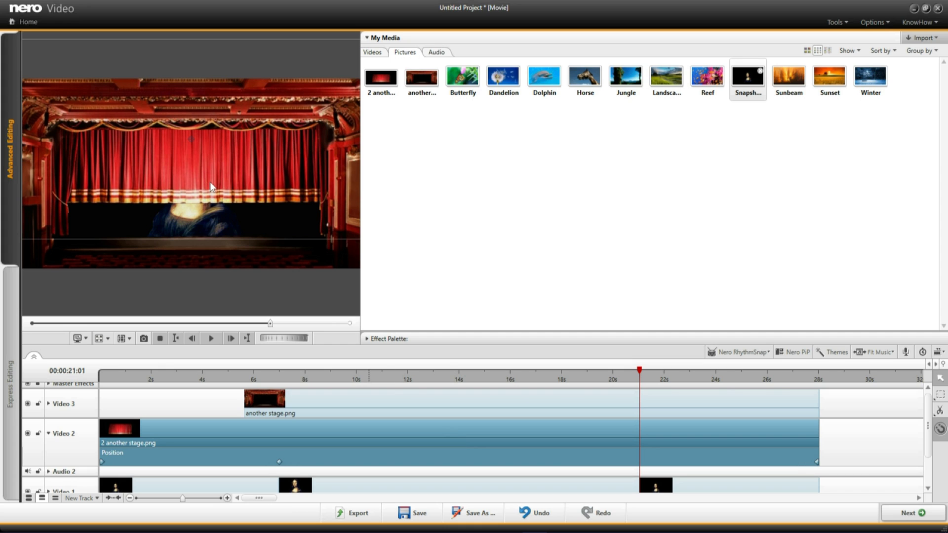
drag(209, 184, 209, 97)
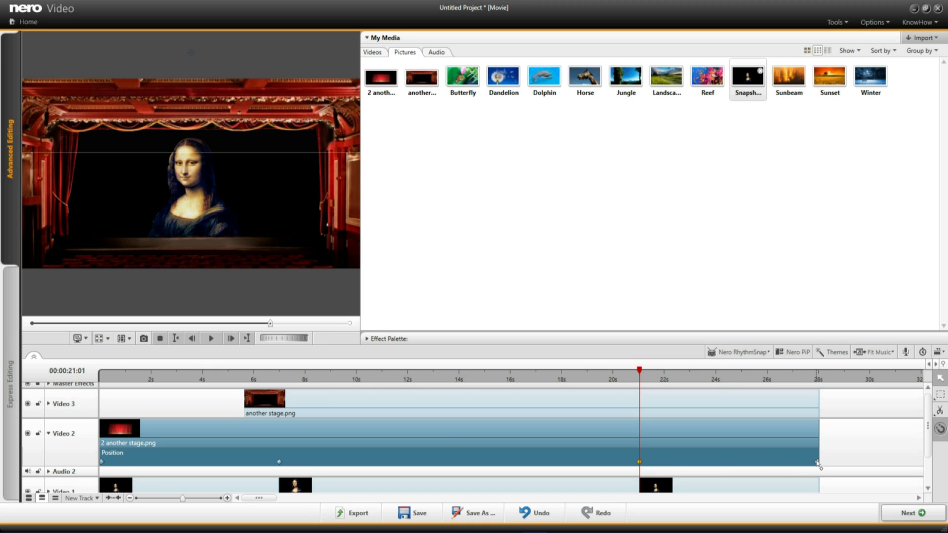
click(210, 339)
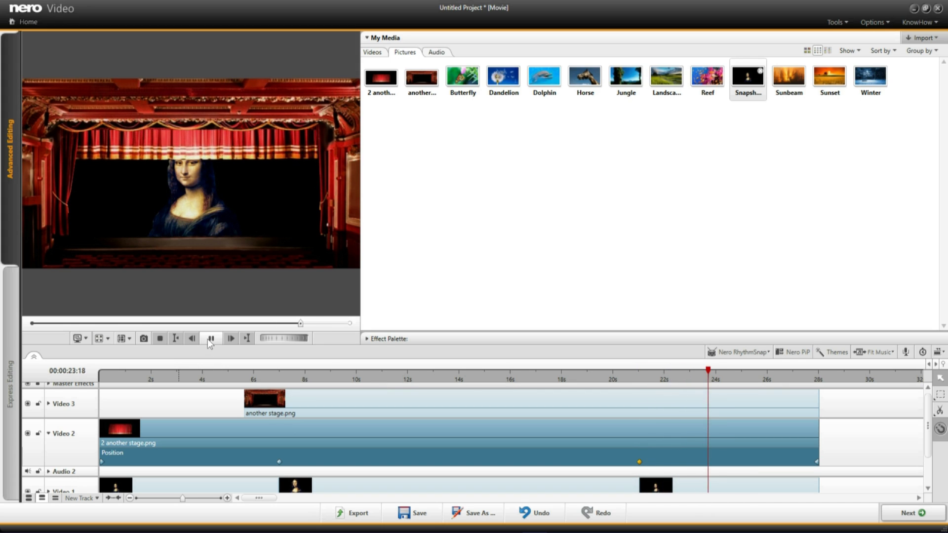
click(210, 338)
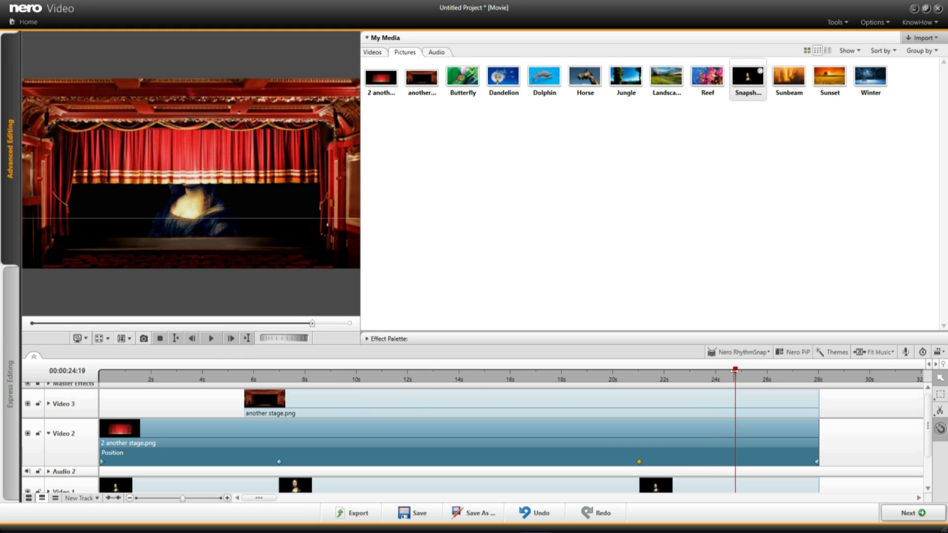
drag(734, 370, 45, 510)
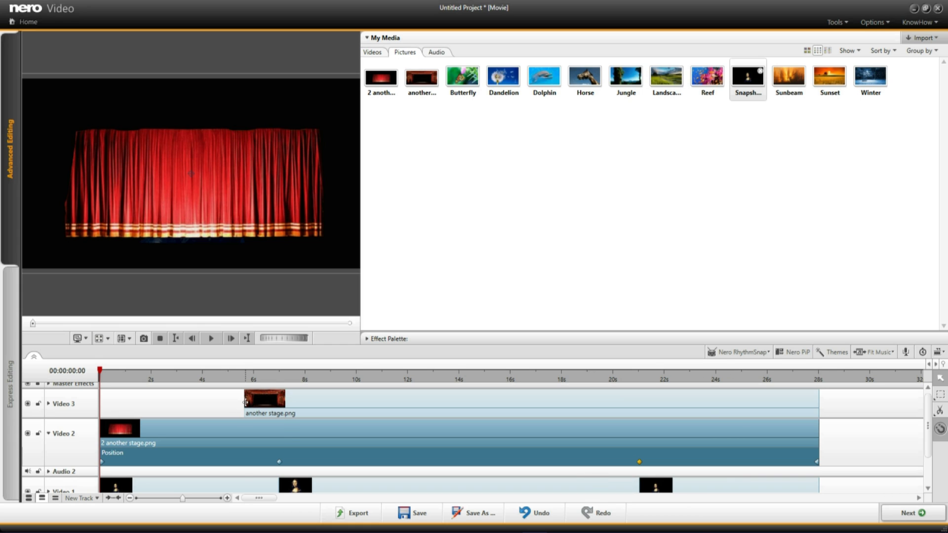
click(245, 402)
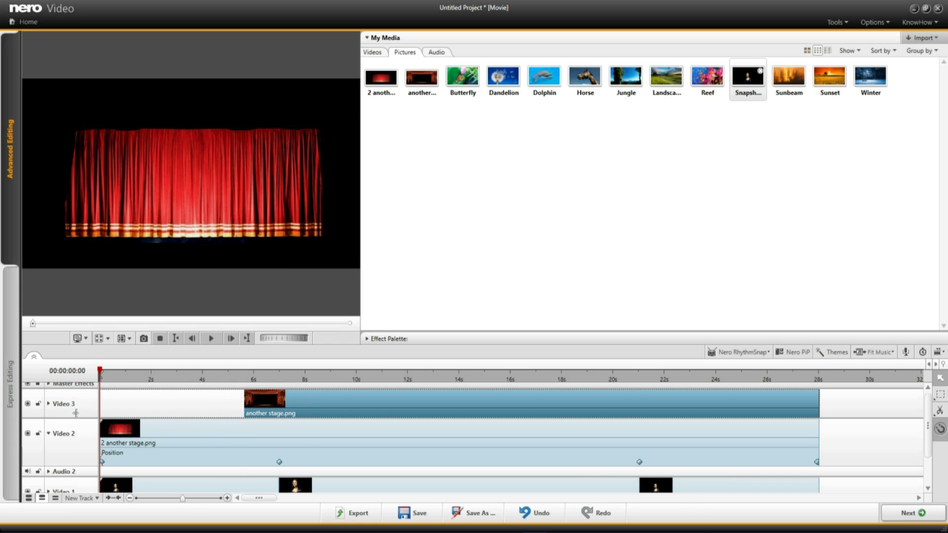
Move 'another stage.png' on Video 3 to 0 s and play the movie from the start.
drag(76, 413, 79, 414)
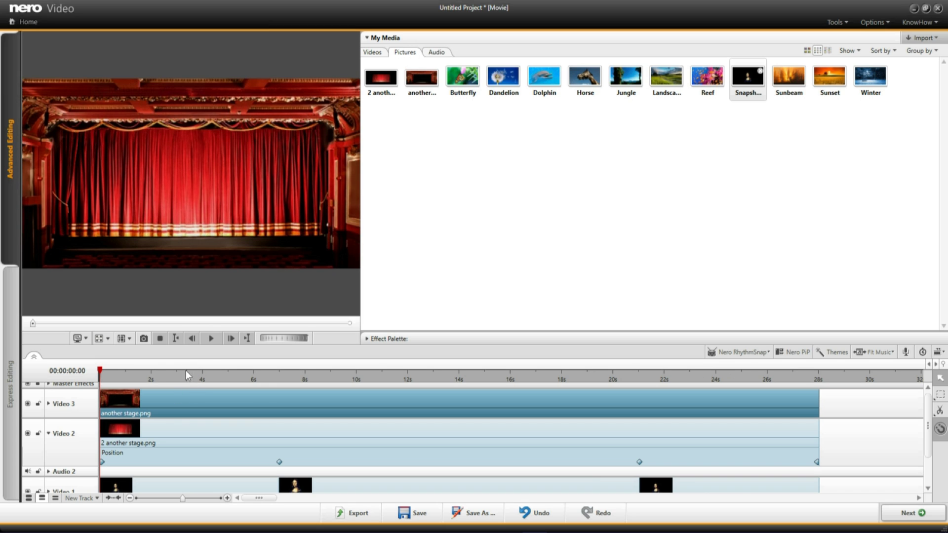
click(212, 338)
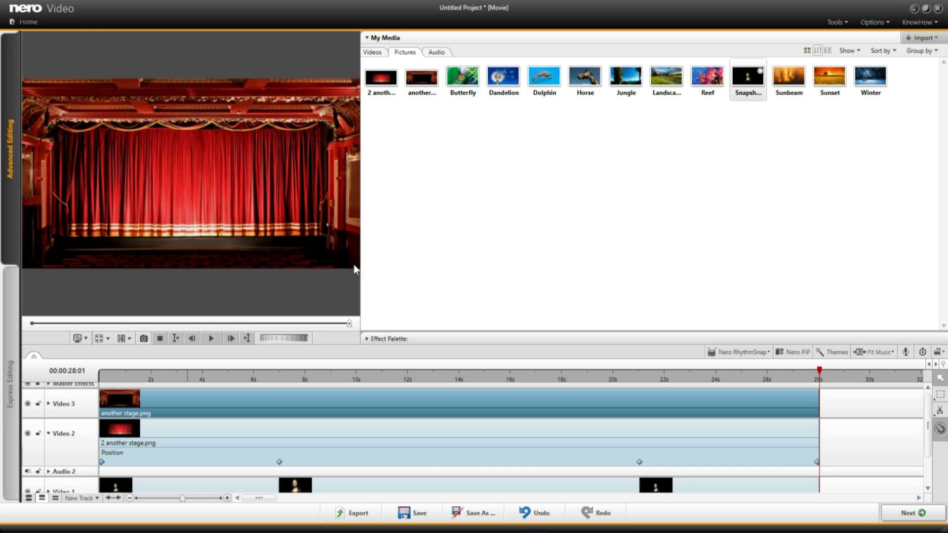
Place the Airplane music from the media library's Audio items onto the timeline's Music track.
click(437, 52)
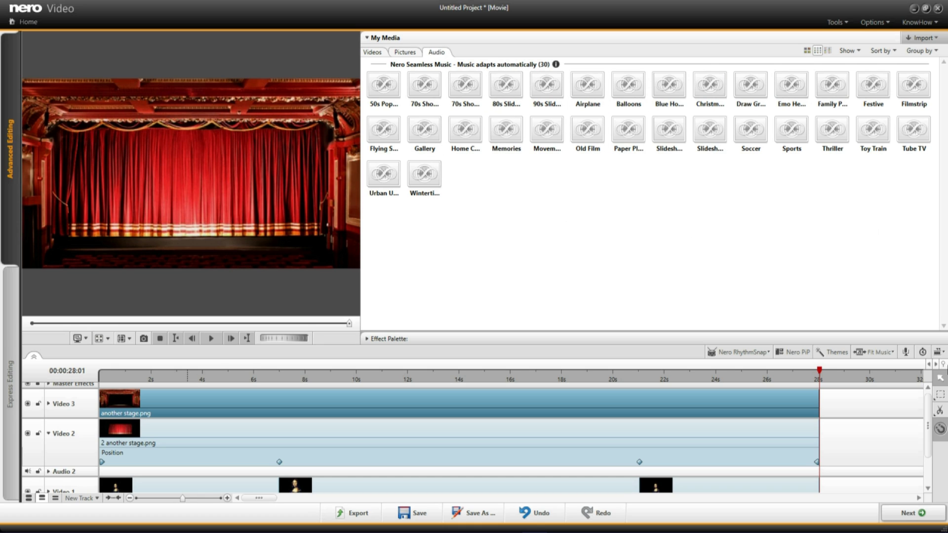
scroll(928, 424, down, 2)
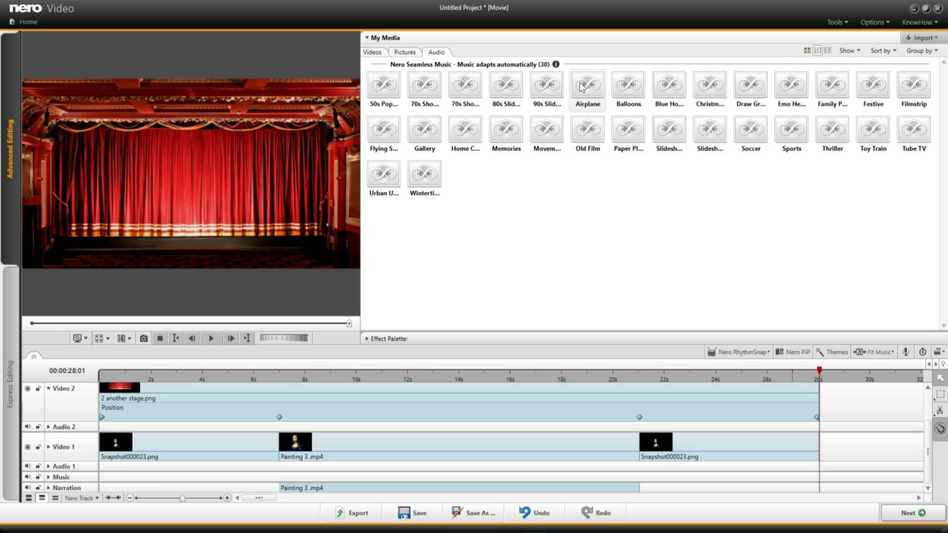
mouse_move(590, 88)
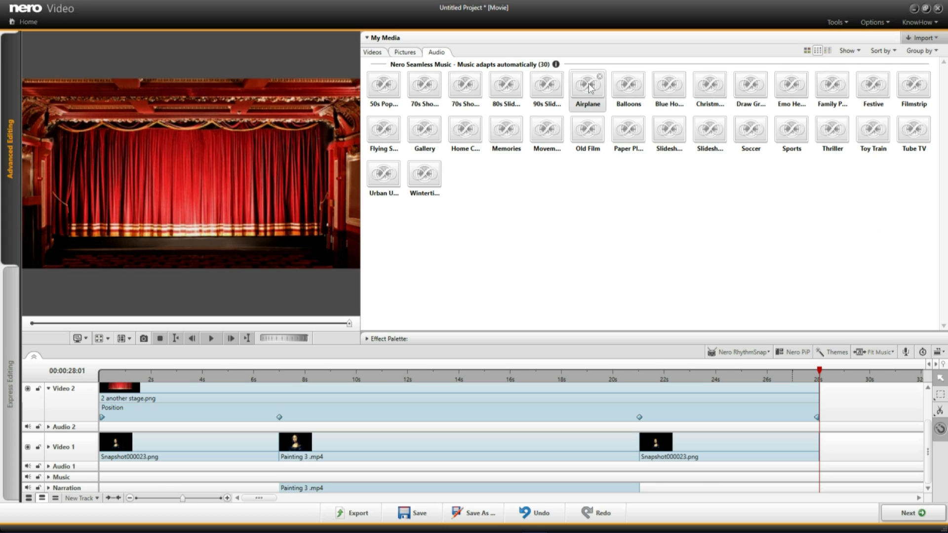
drag(590, 87, 83, 472)
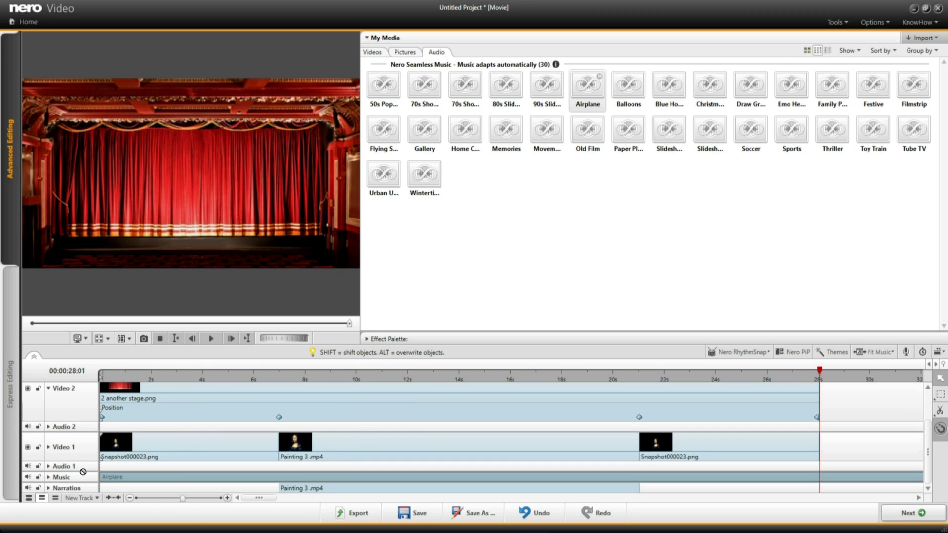
drag(83, 472, 83, 471)
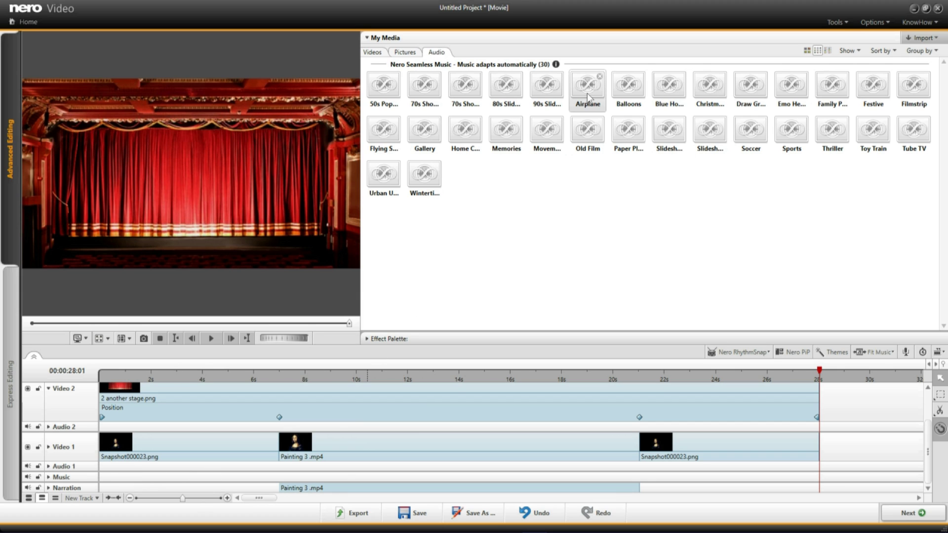
drag(587, 88, 78, 480)
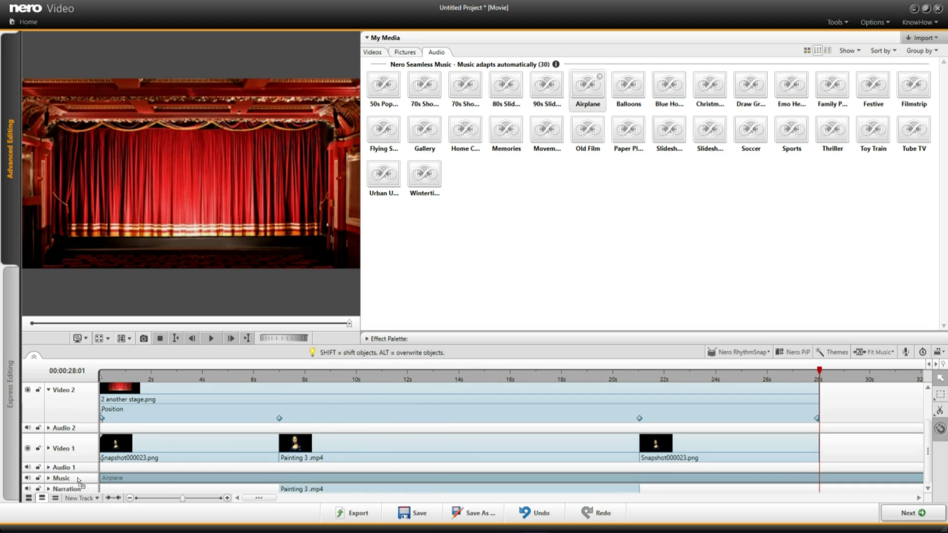
drag(78, 481, 79, 480)
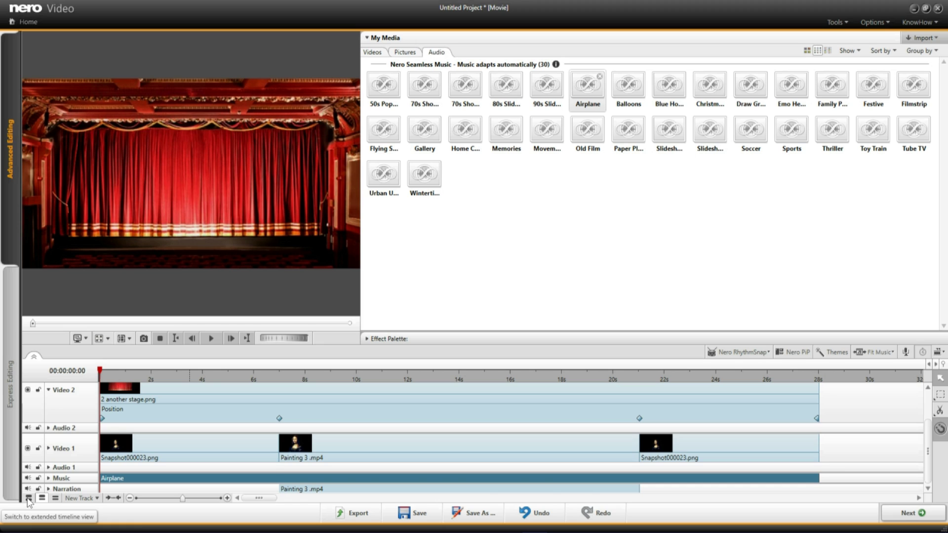
Switch to extended timeline tracks, scroll to the Music track, and put the playhead at about 7 s.
click(28, 498)
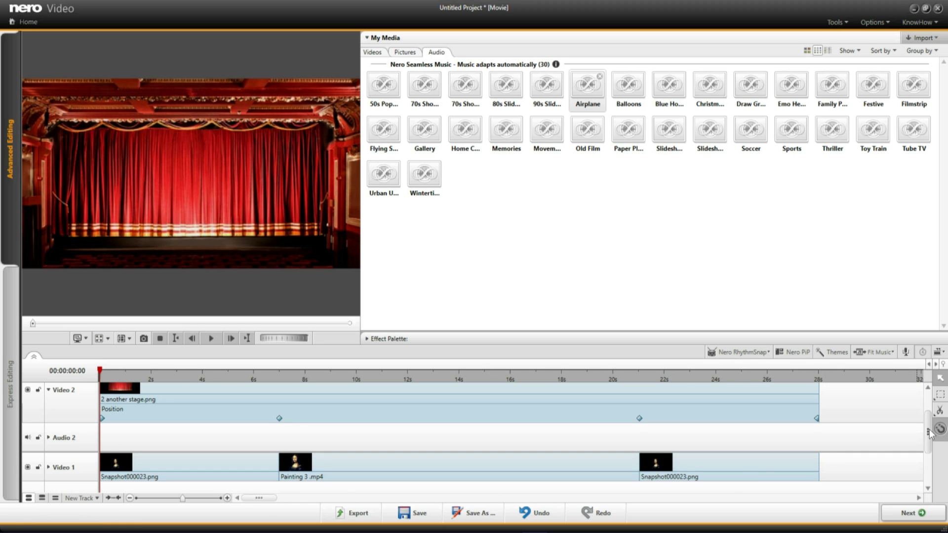
drag(929, 433, 638, 438)
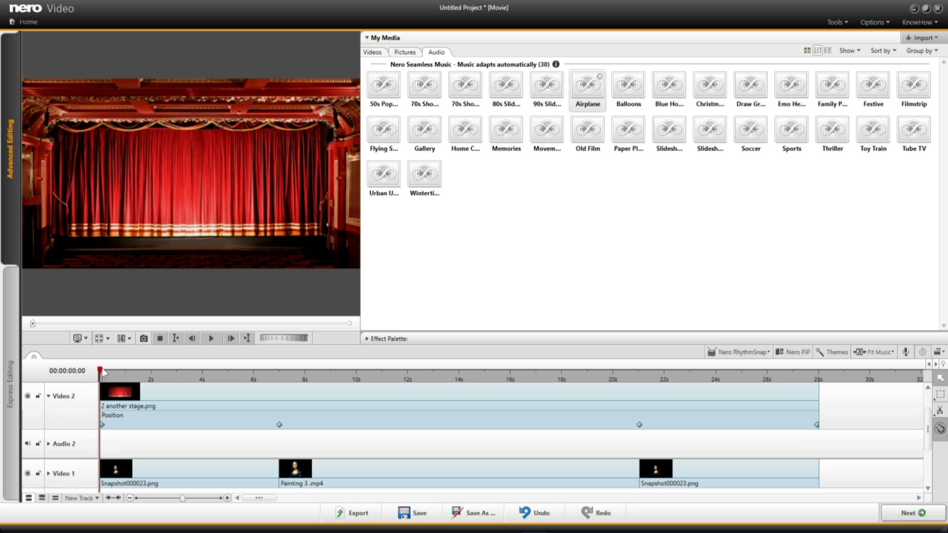
drag(100, 422, 279, 422)
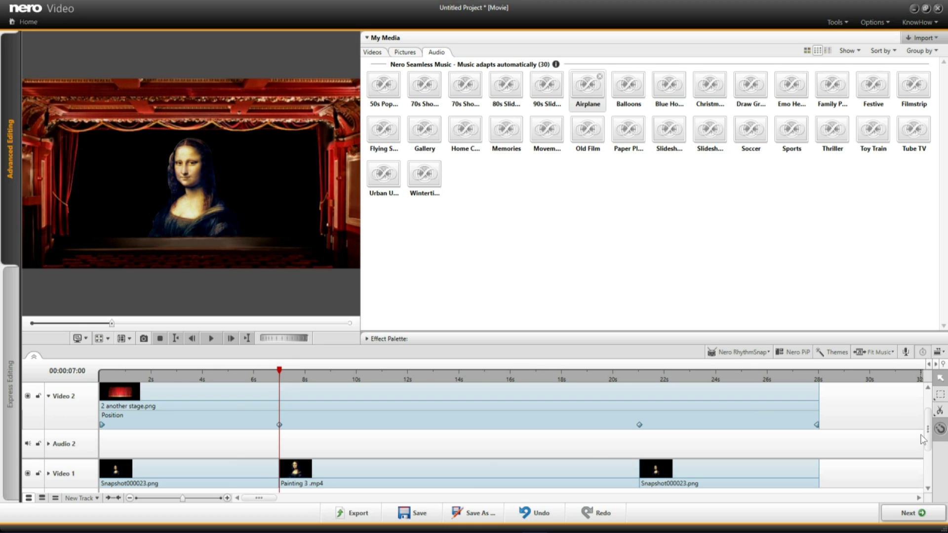
drag(929, 433, 905, 471)
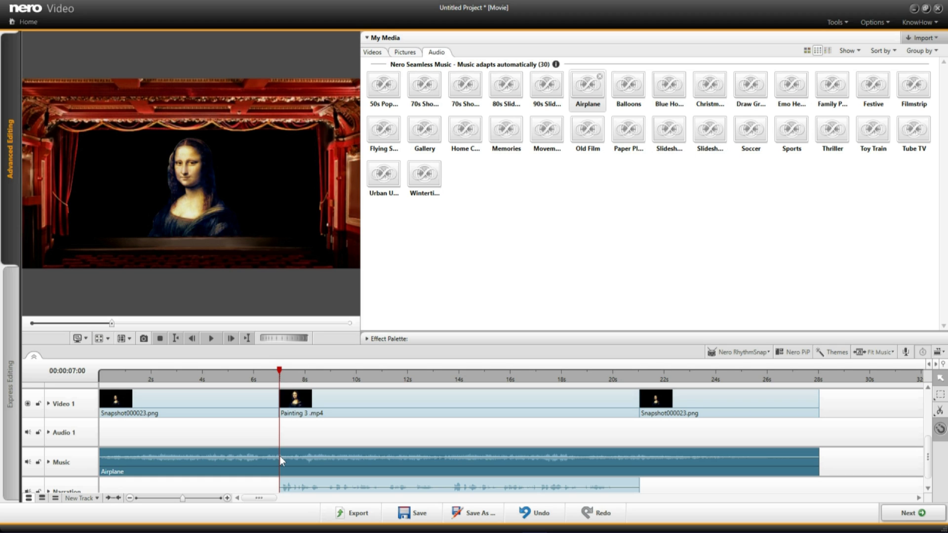
Turn on Audio Level keyframes for the Airplane music and zoom in just past 7 s.
click(366, 340)
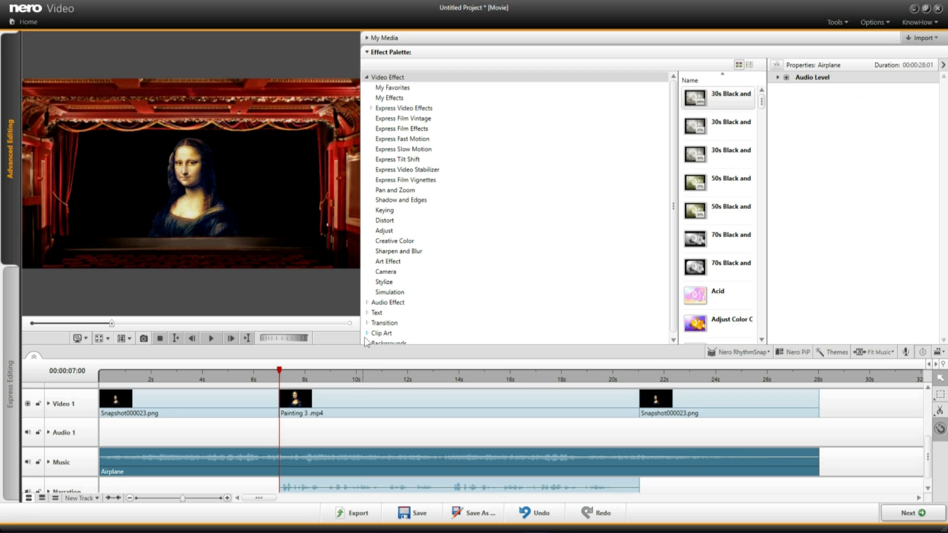
click(778, 78)
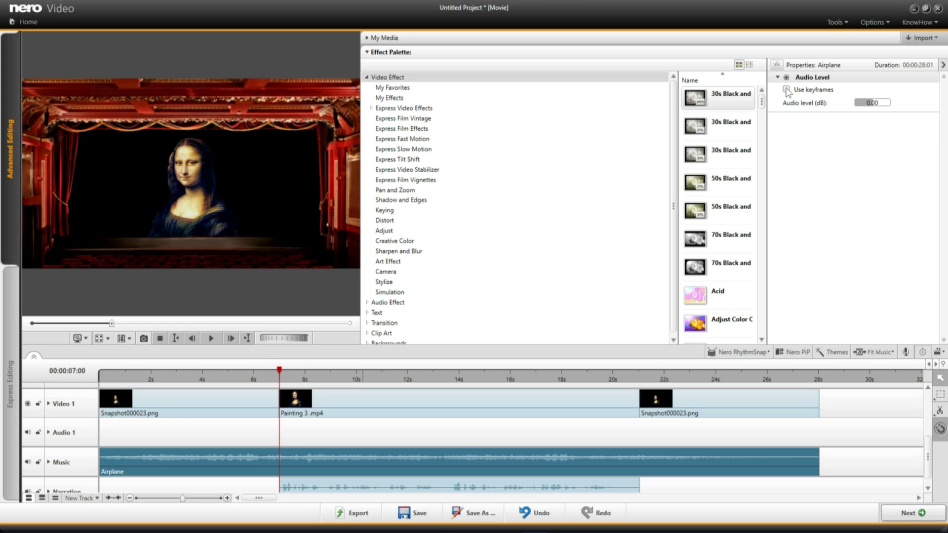
click(787, 90)
drag(184, 497, 208, 509)
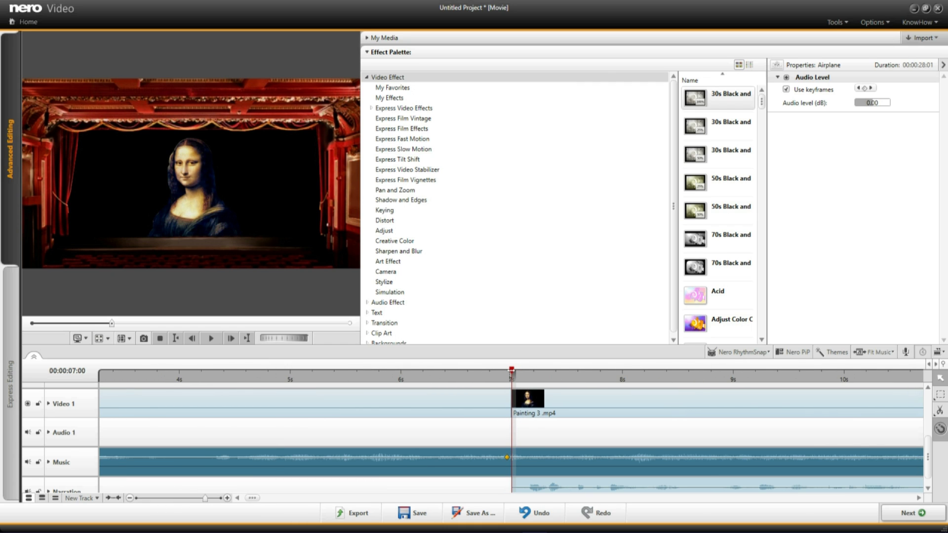
drag(510, 377, 525, 395)
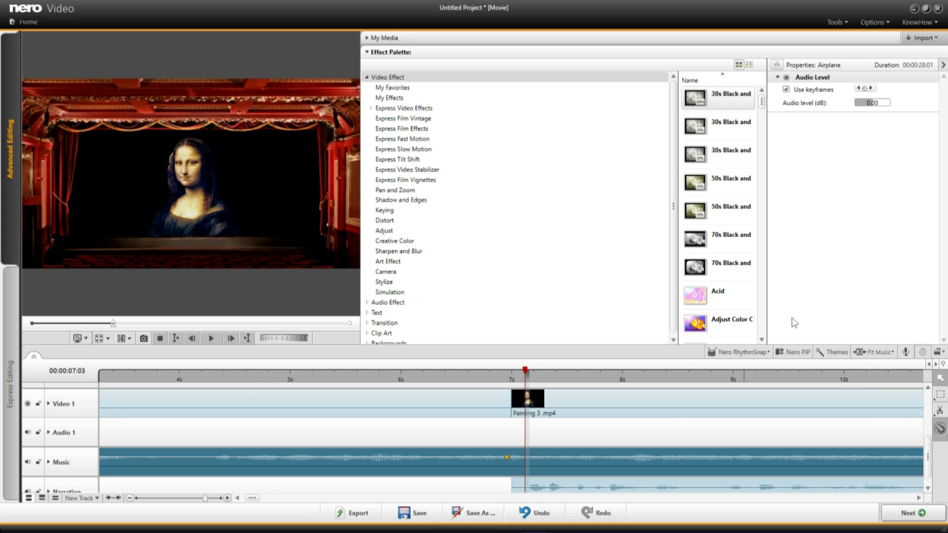
Add a music volume keyframe just after 7 s with Audio level set to -17 dB.
click(882, 105)
click(525, 458)
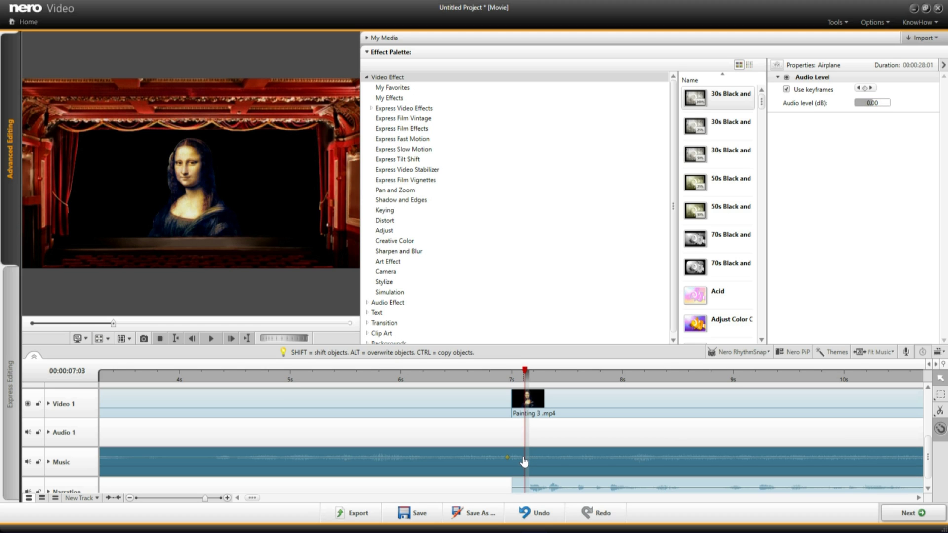
drag(527, 460, 527, 465)
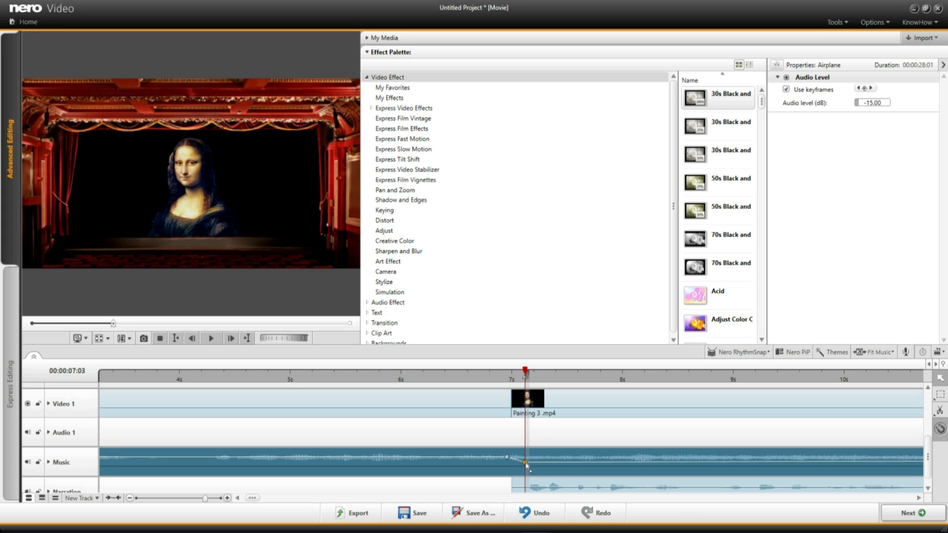
click(875, 106)
text(7)
key(BackSpace)
key(BackSpace)
text(7)
key(Return)
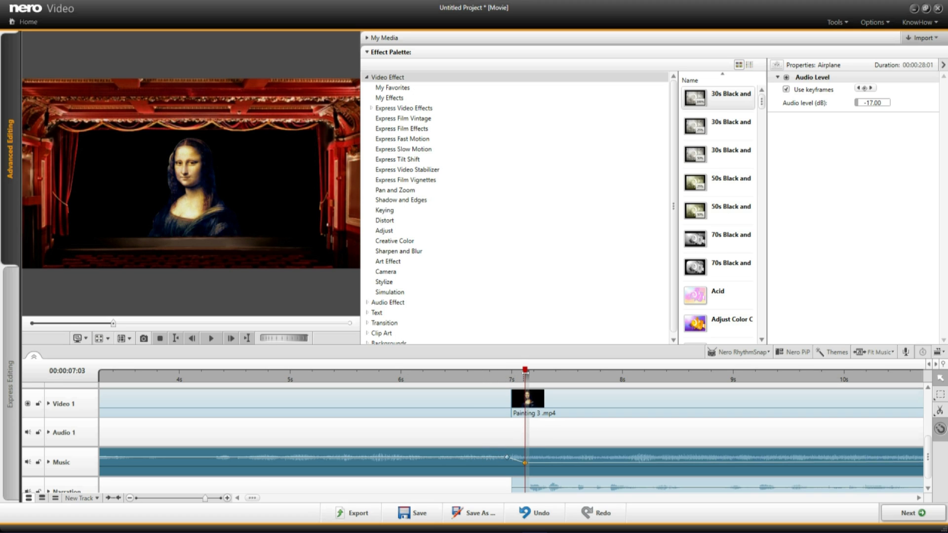
drag(521, 377, 537, 393)
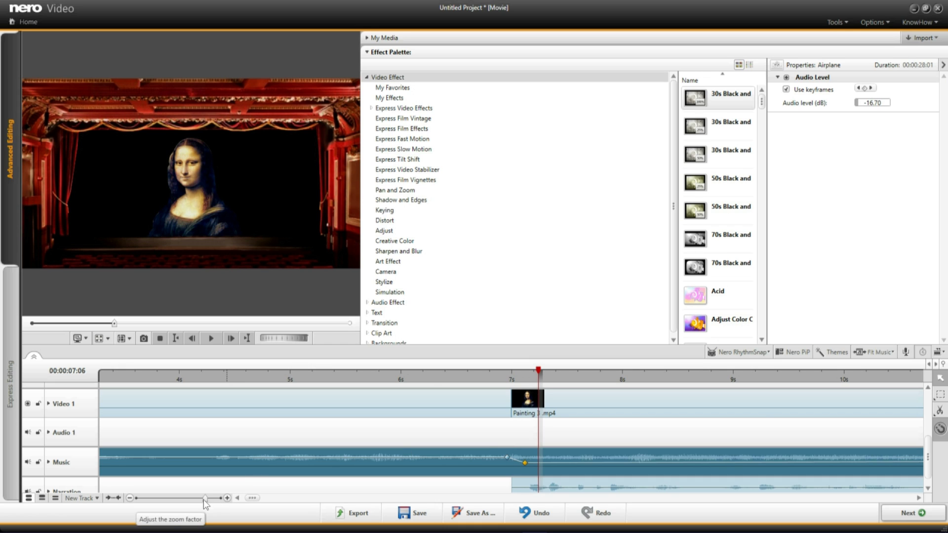
Add an Airplane music volume keyframe at about 21 s with Audio level 0 dB.
drag(205, 500, 182, 498)
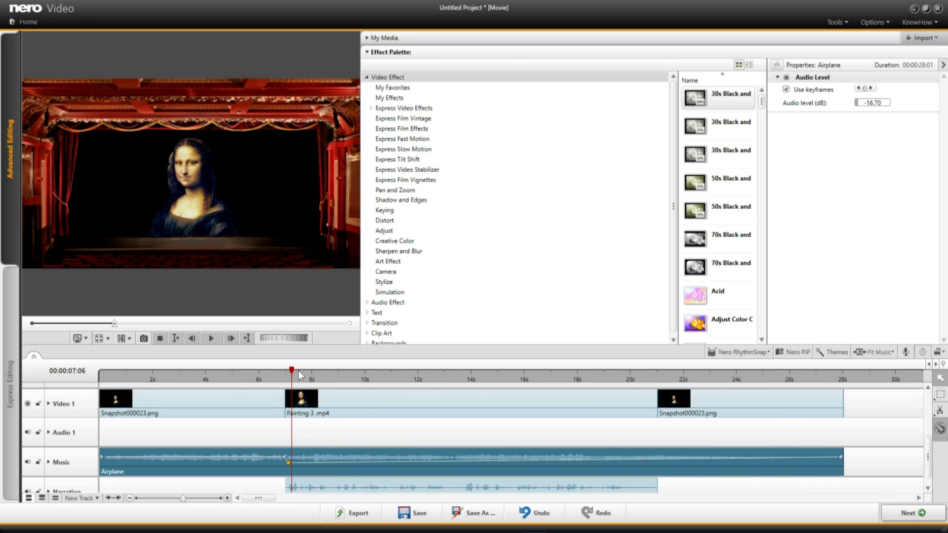
drag(291, 370, 657, 469)
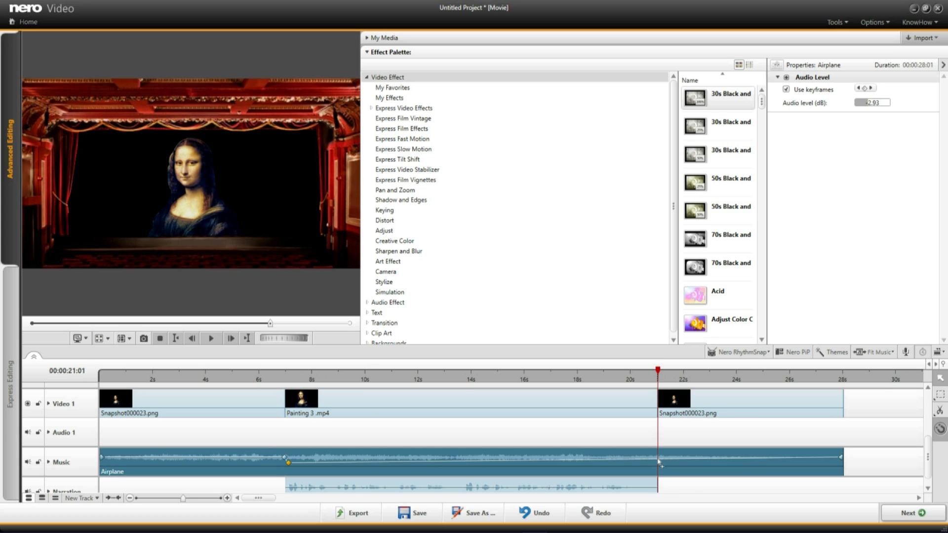
click(659, 462)
click(886, 105)
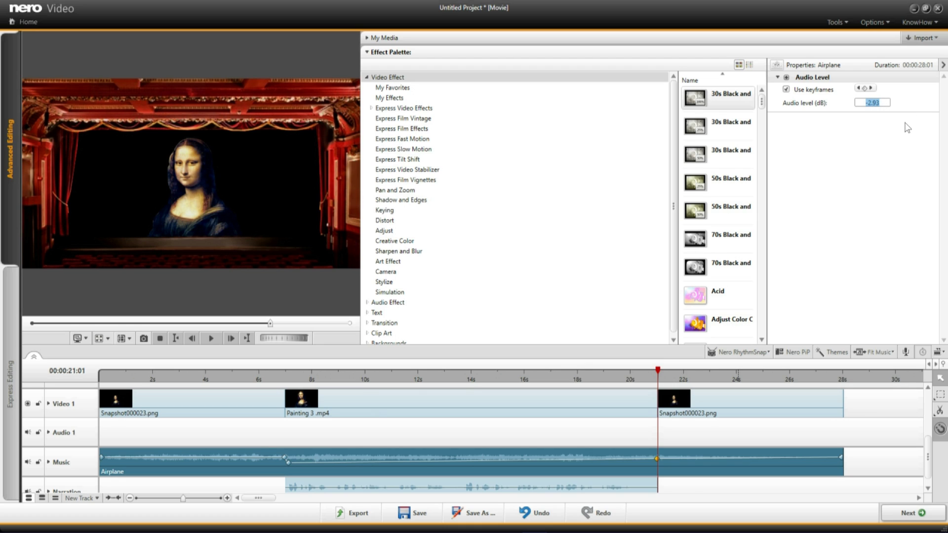
text(0)
key(Return)
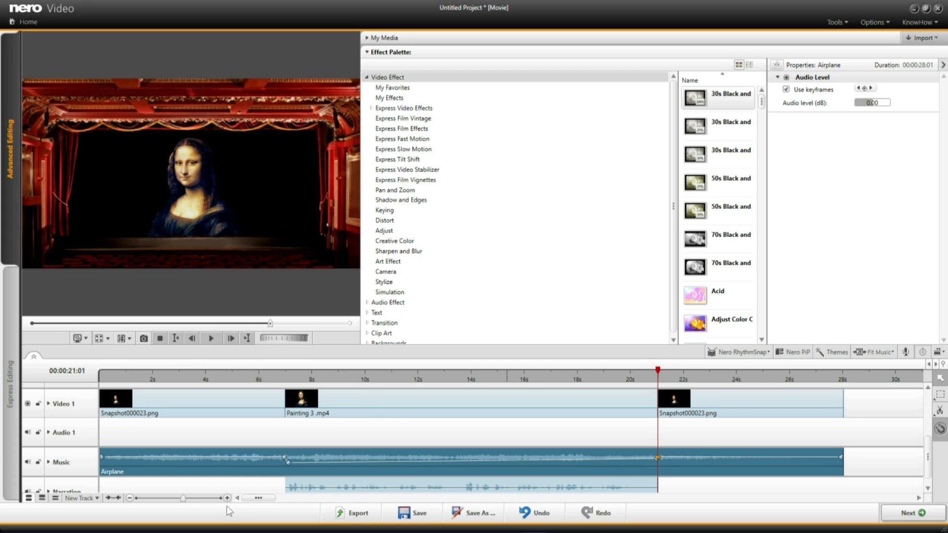
Add a 20 s music volume keyframe at -17 dB, then zoom out and rewind to 0 s.
drag(183, 499, 194, 506)
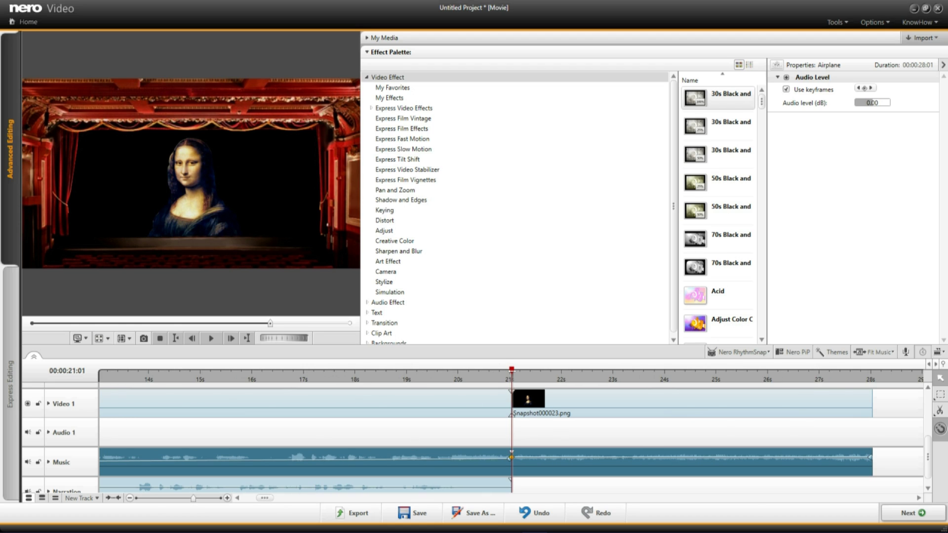
drag(511, 425, 461, 426)
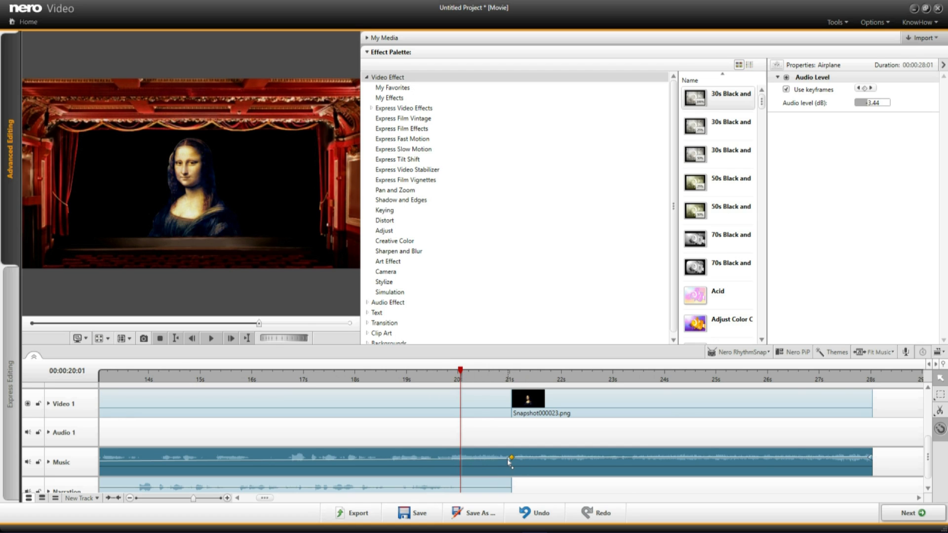
drag(510, 461, 464, 467)
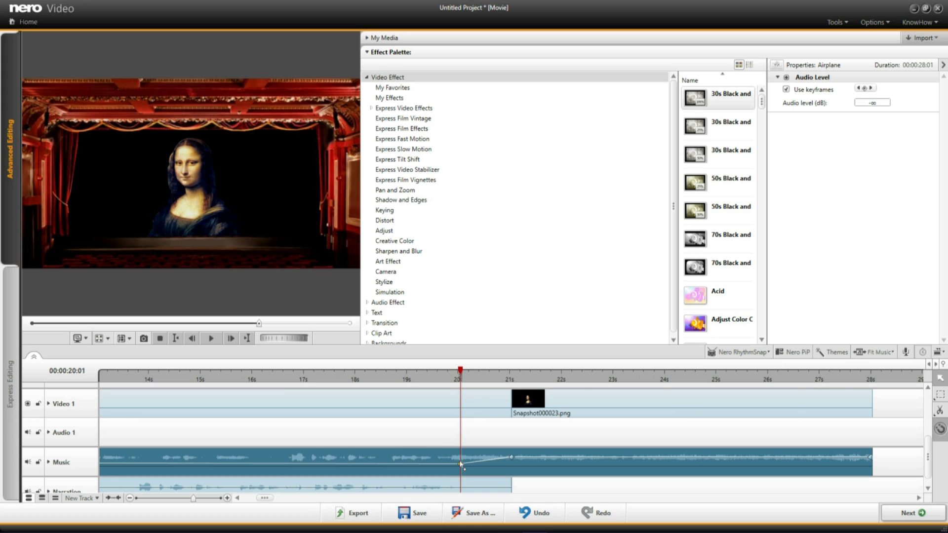
drag(460, 464, 460, 465)
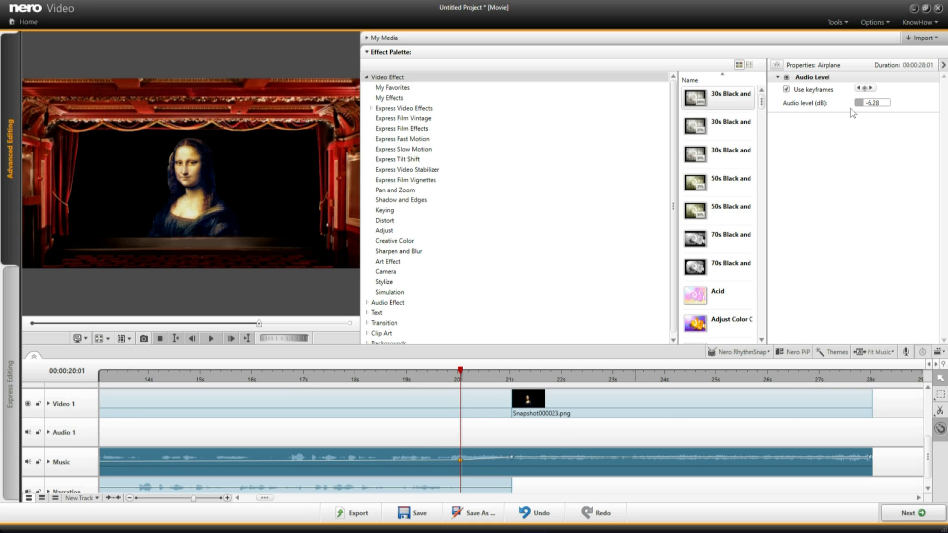
click(873, 103)
click(872, 102)
key(BackSpace)
key(BackSpace)
key(BackSpace)
text(17)
key(Return)
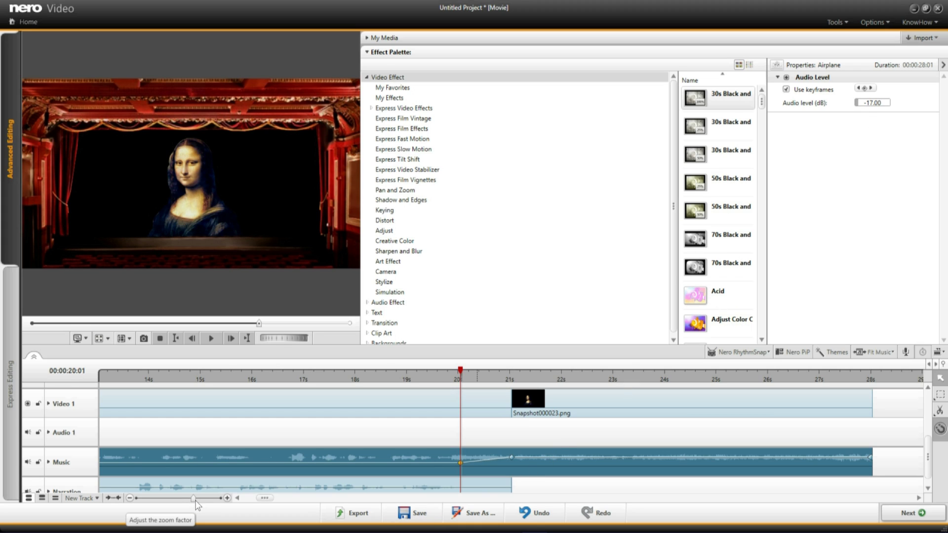
drag(195, 500, 180, 499)
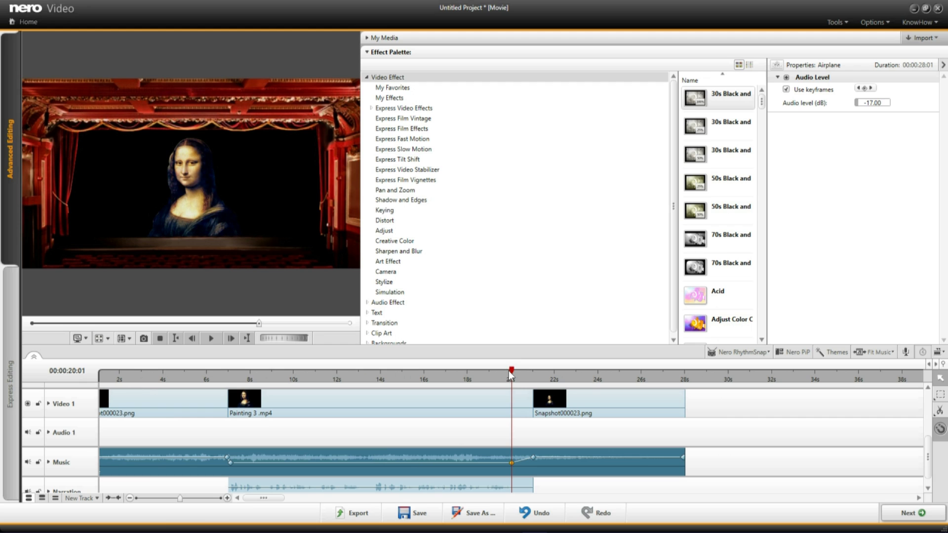
drag(511, 370, 24, 432)
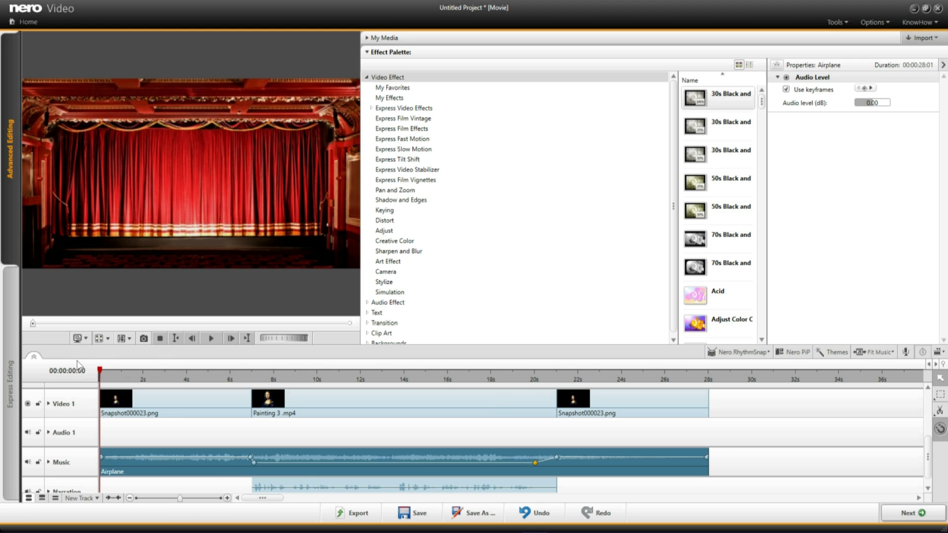
Play the finished movie in full-screen preview from the beginning.
click(98, 337)
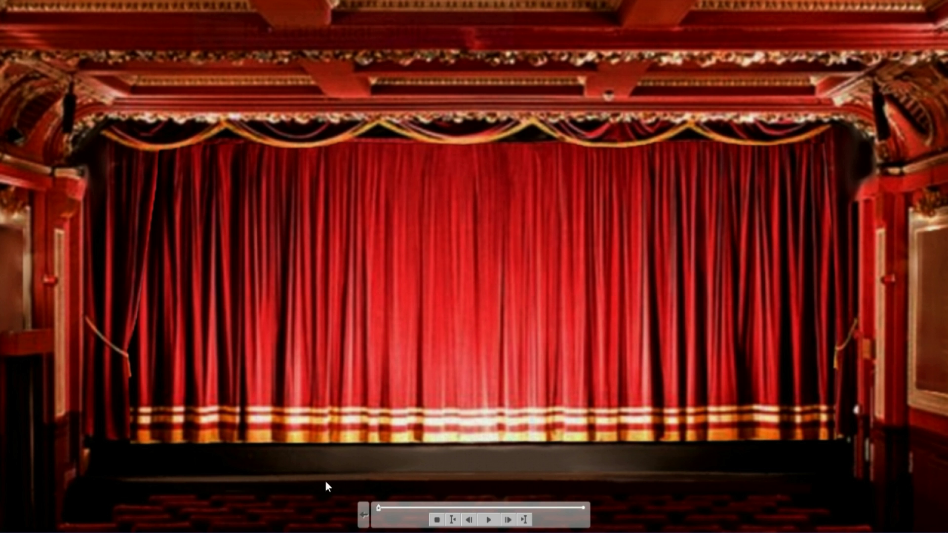
click(490, 520)
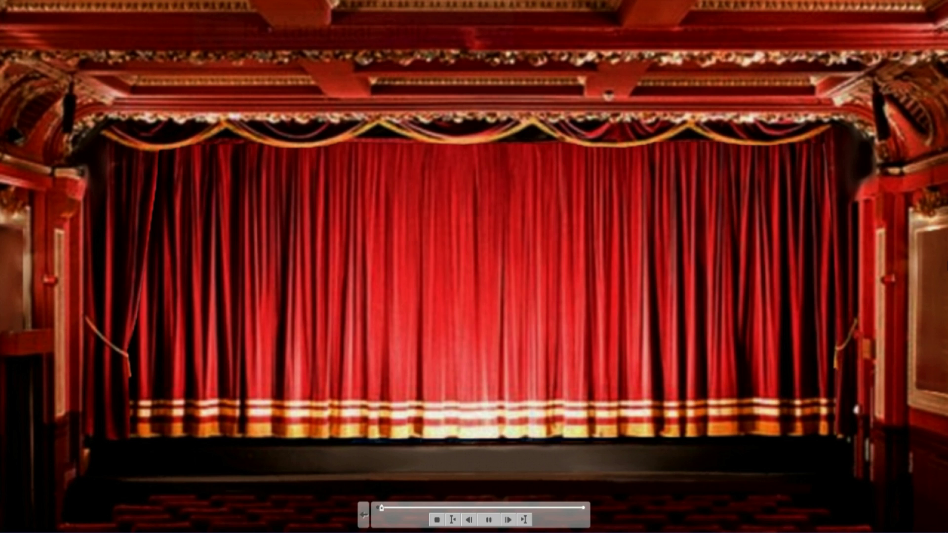